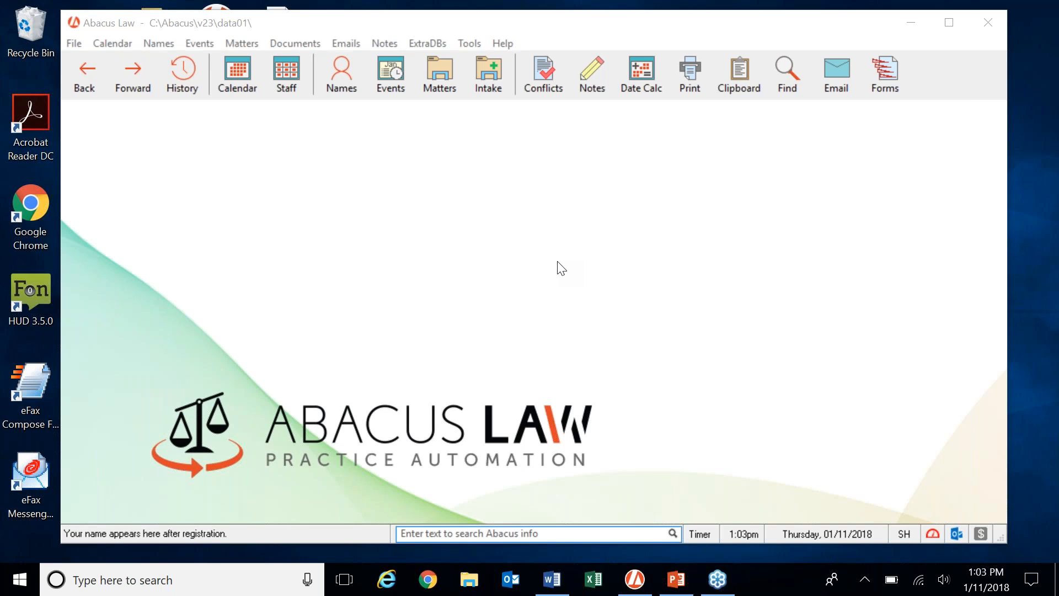
Start a New Case Intake Form (Client Plaintiff) from the Intake toolbar menu.
click(494, 88)
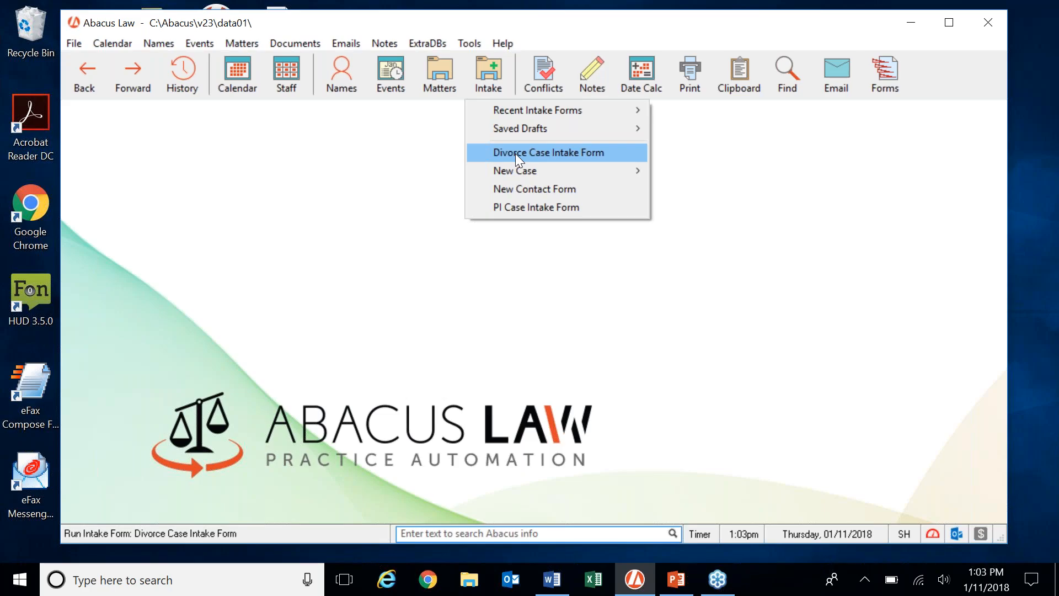
mouse_move(520, 172)
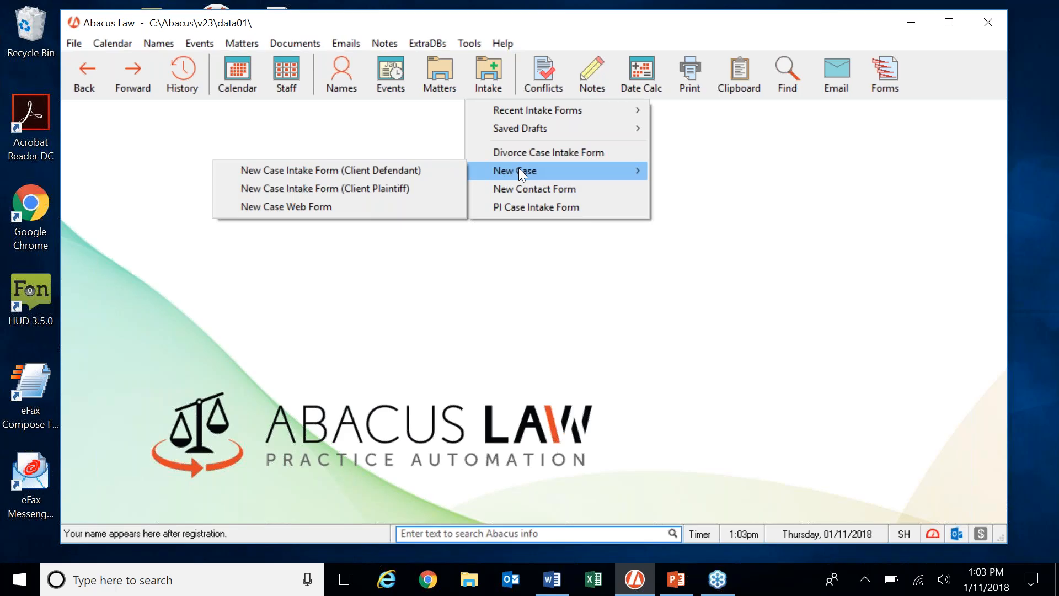
click(411, 189)
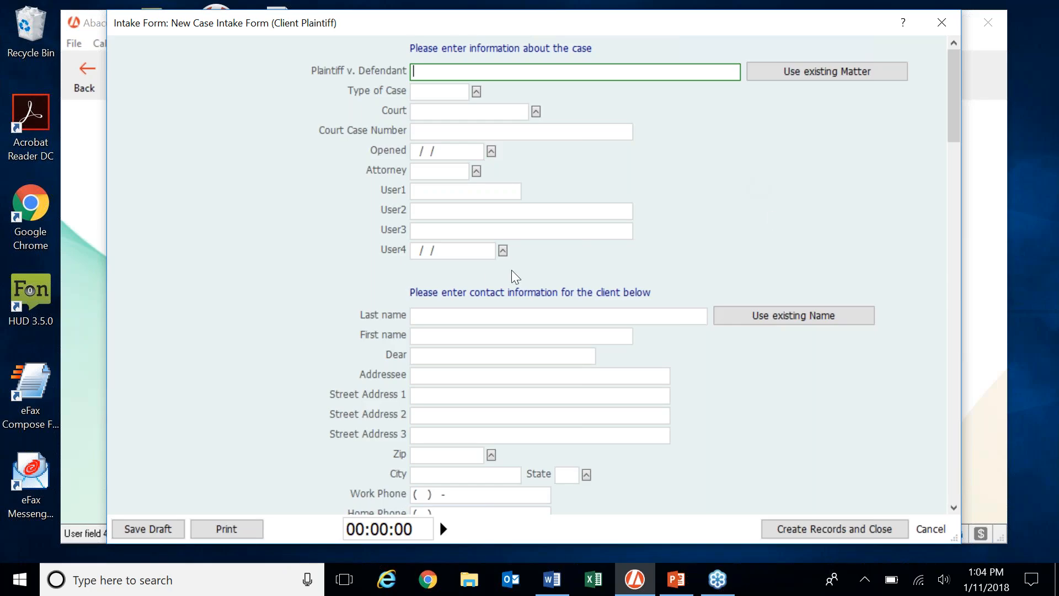
scroll(769, 210, down, 1)
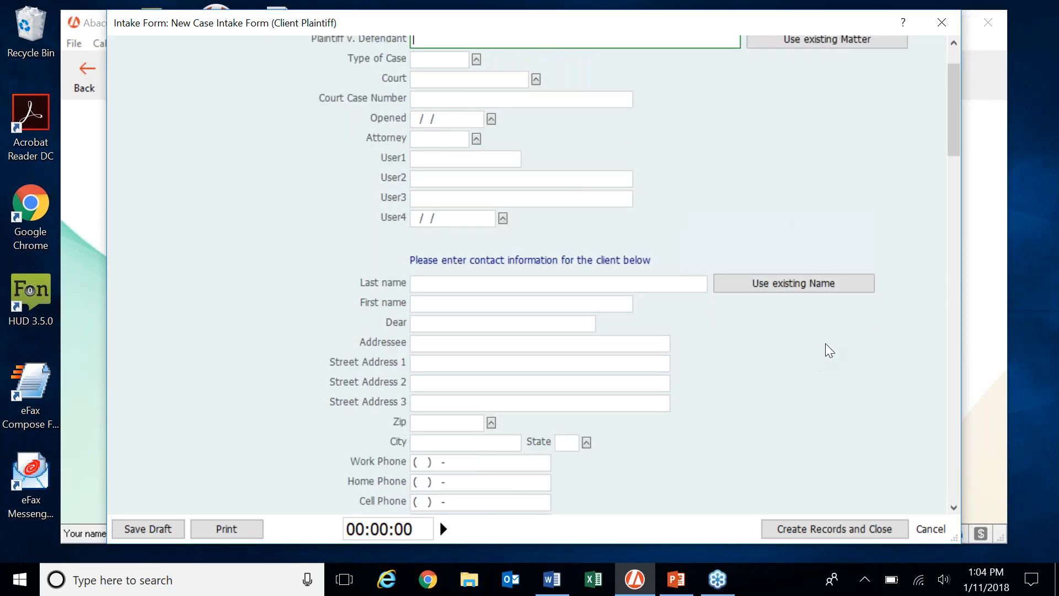
scroll(825, 343, down, 2)
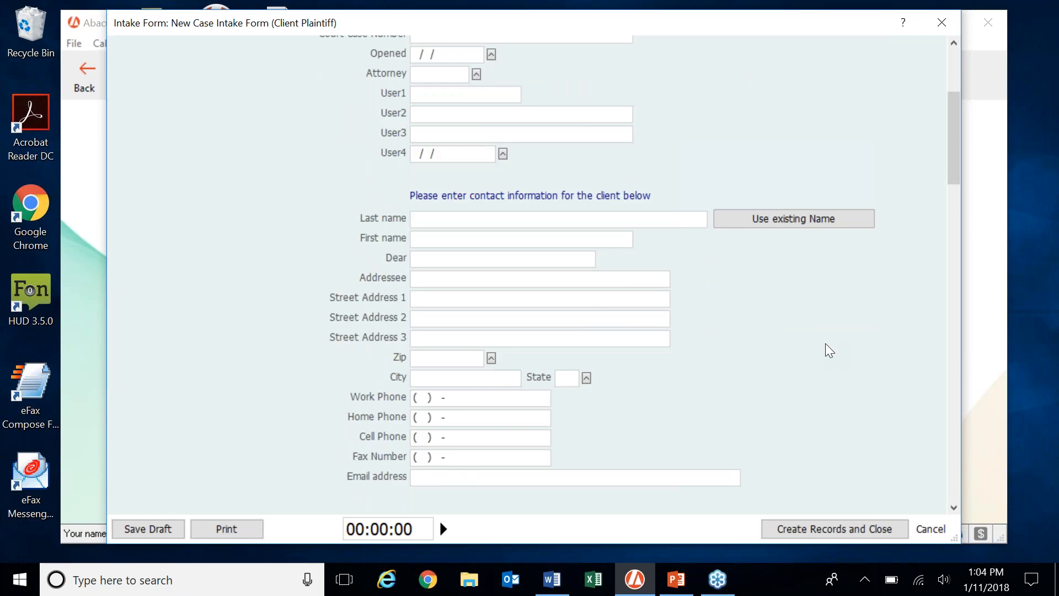
scroll(800, 356, up, 3)
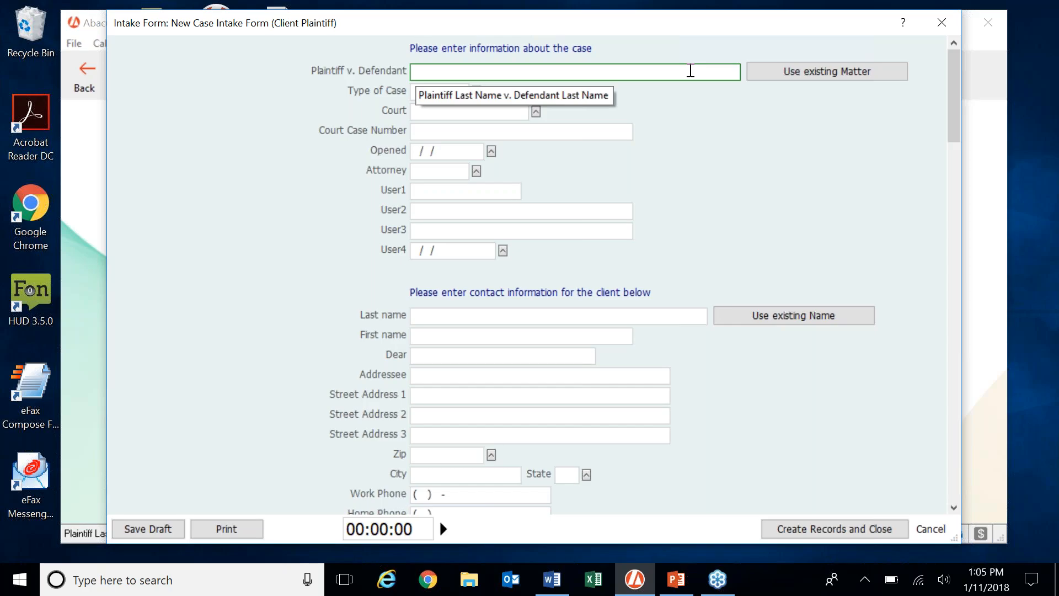
Enter the plaintiff and defendant surnames as the 'Plaintiff v Defendant' case caption.
text(Kalei v Scott)
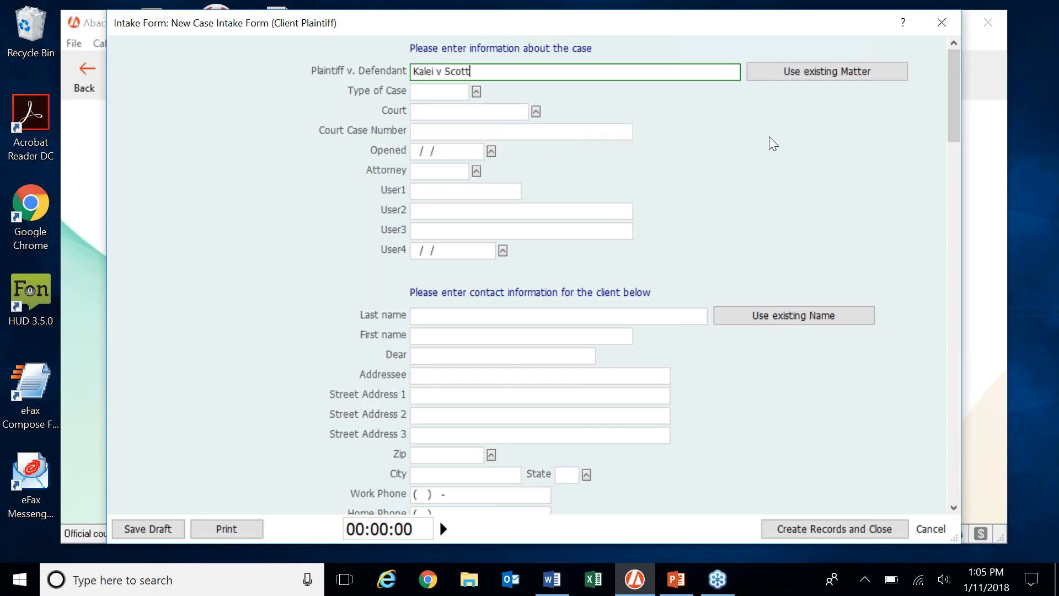
drag(522, 73, 421, 69)
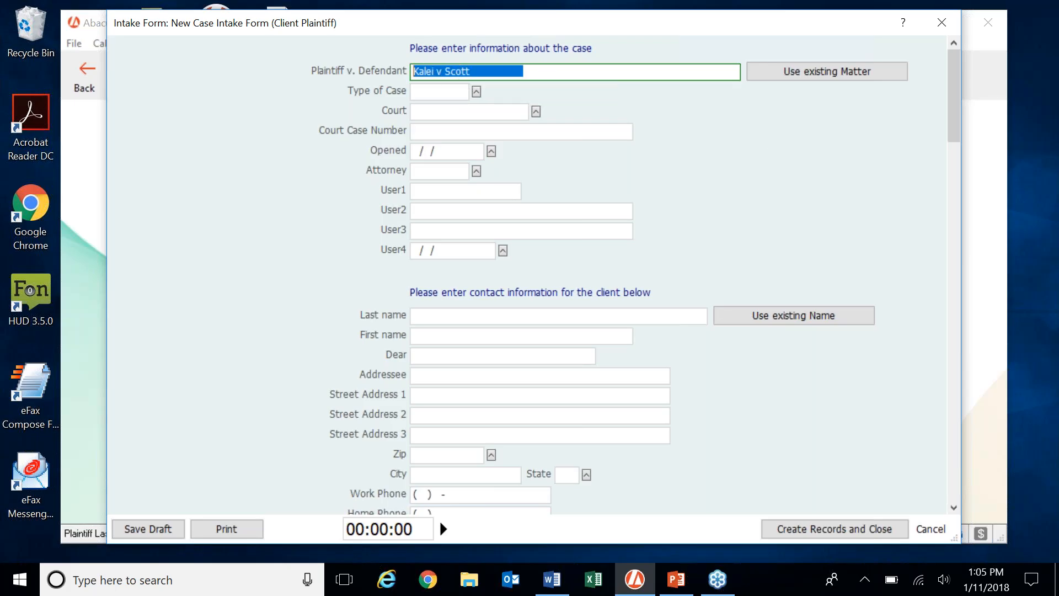
click(618, 76)
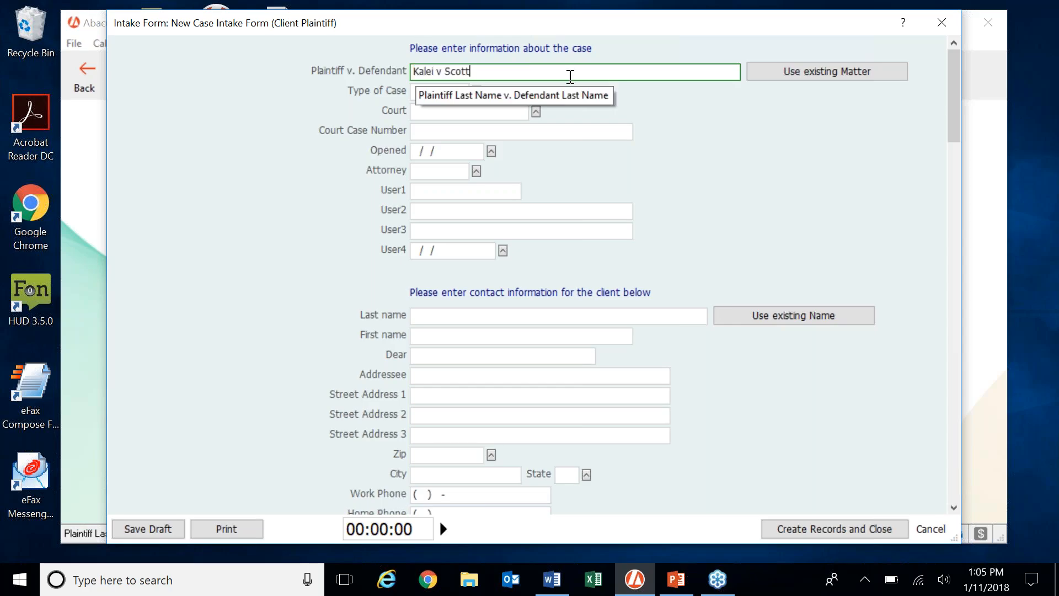
drag(503, 72, 407, 72)
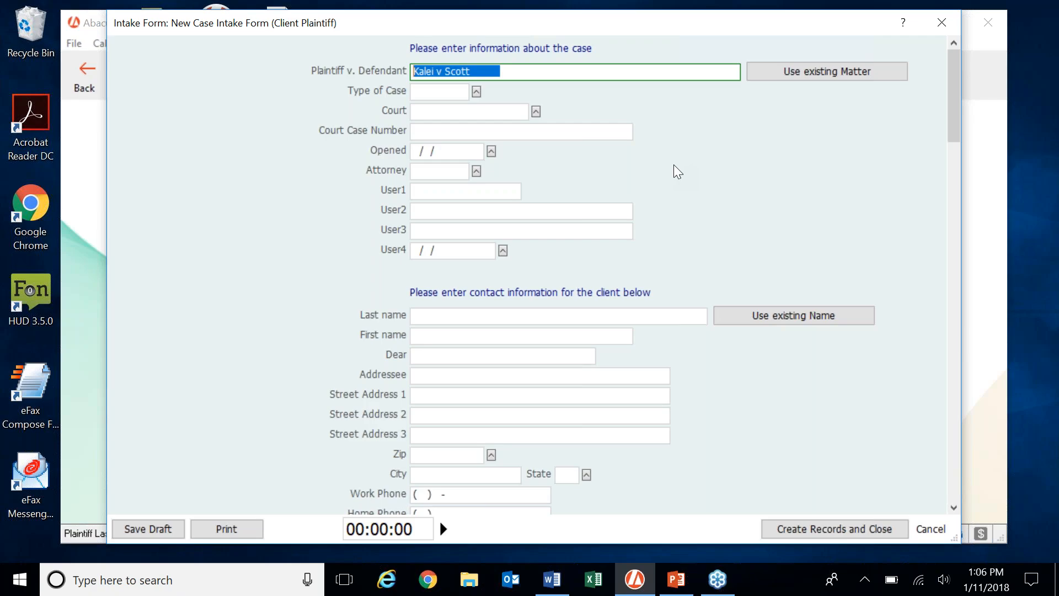
Pick CIV – Civil Litigation from the valid case types as the Type of Case.
click(478, 92)
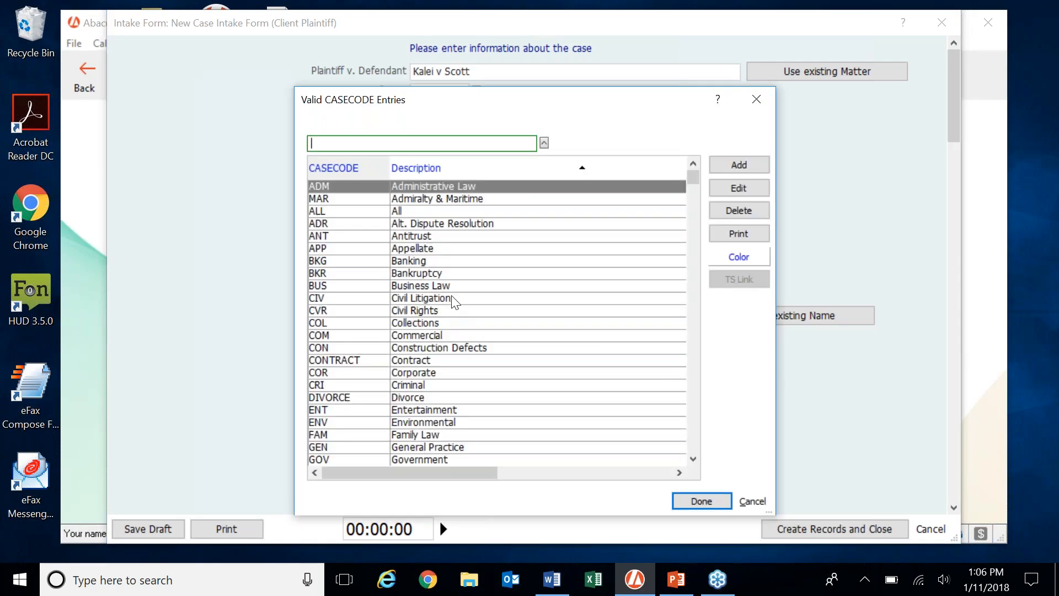
click(453, 301)
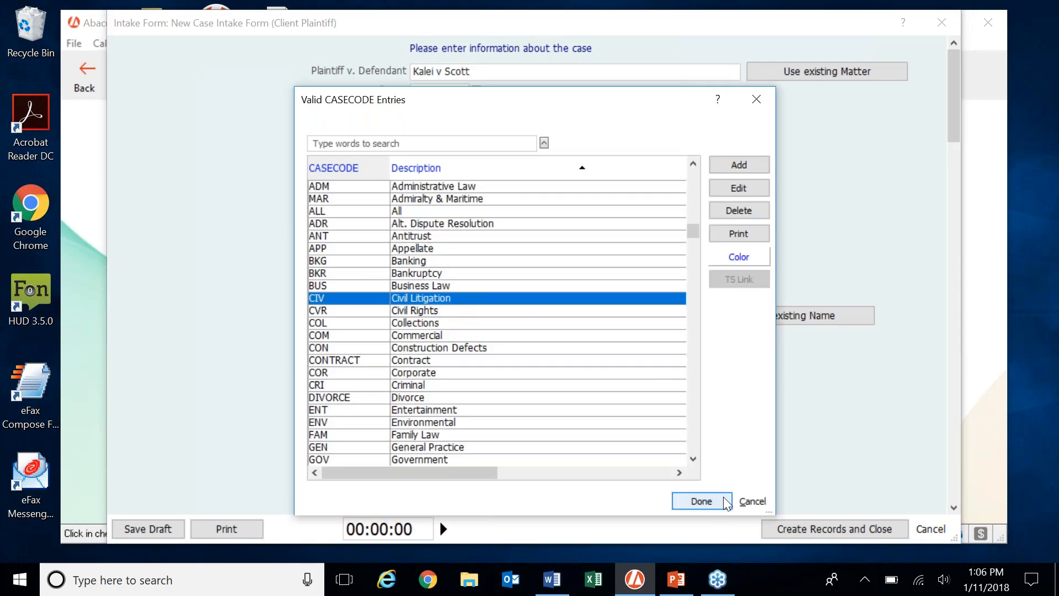
click(723, 497)
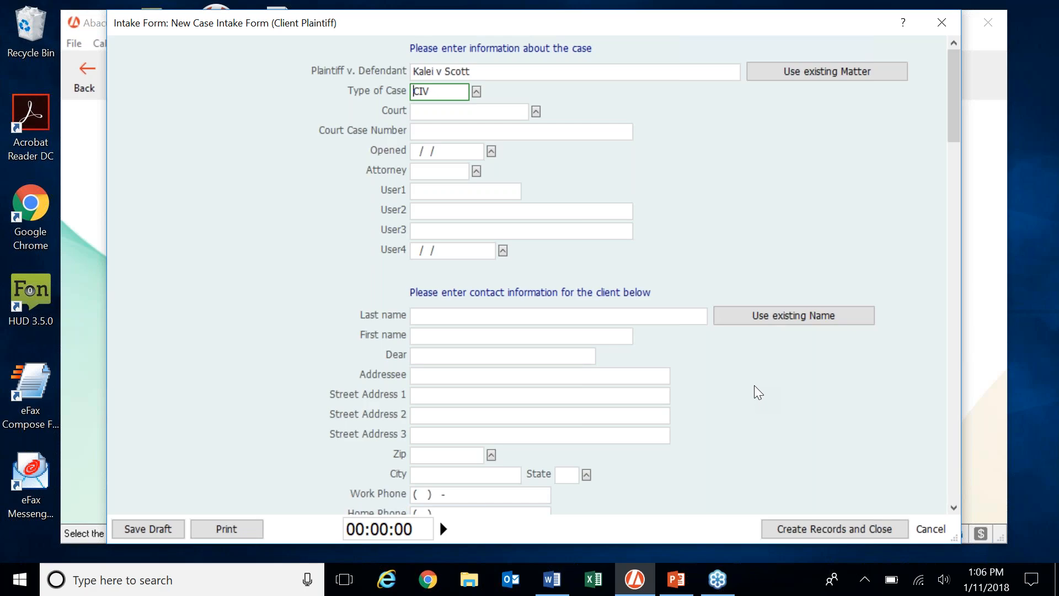
double_click(446, 91)
click(477, 92)
click(448, 397)
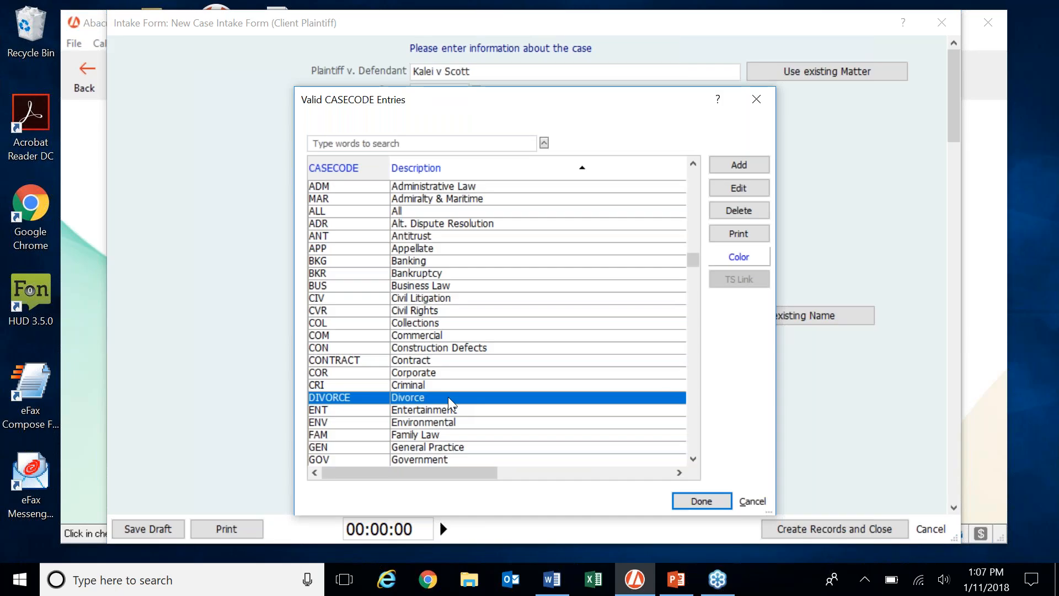
click(473, 300)
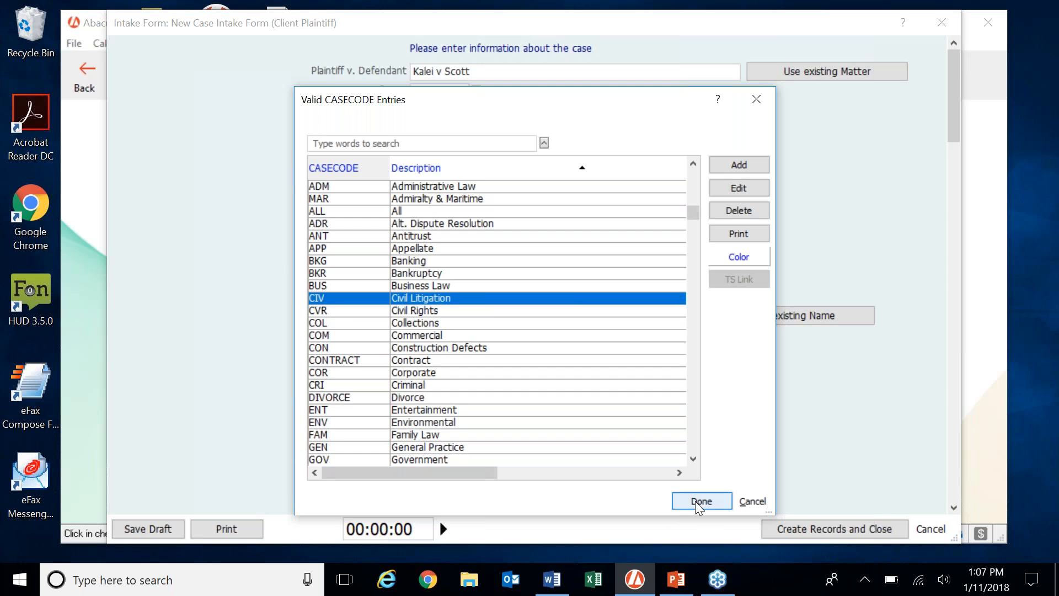
click(696, 501)
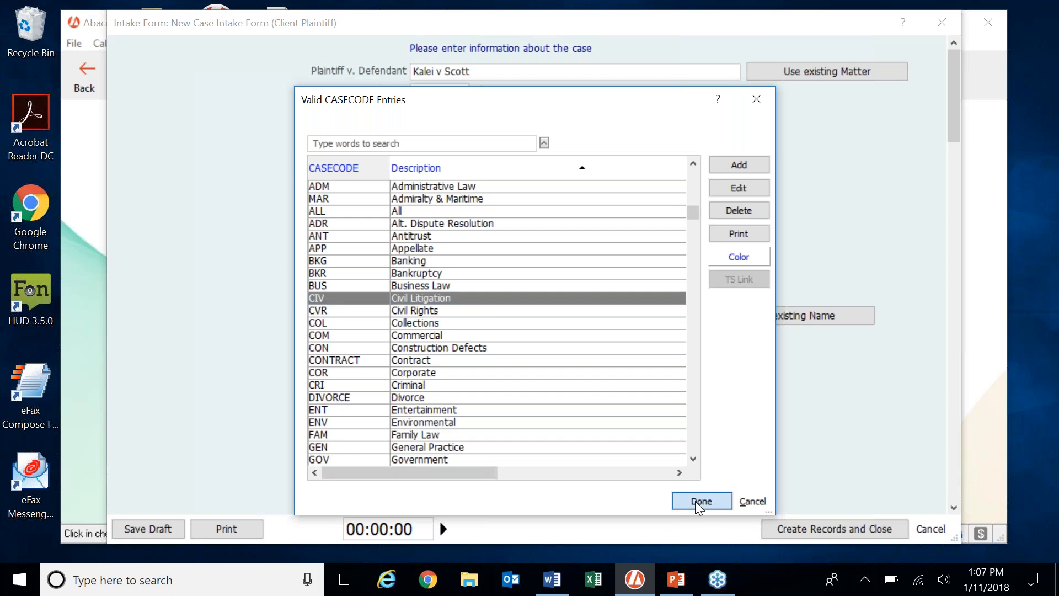
click(507, 107)
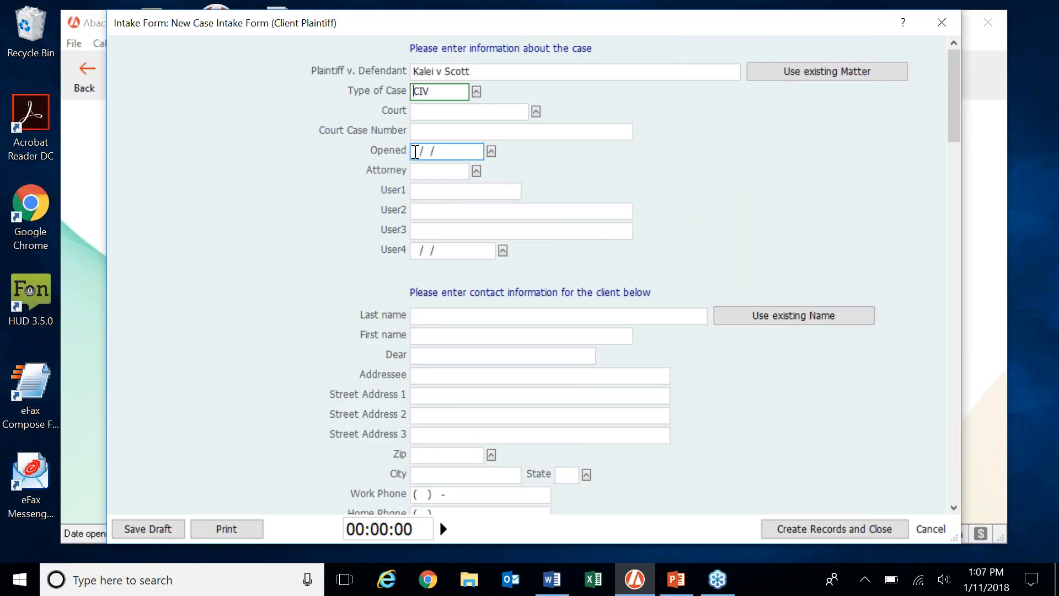
Enter the Opened date 01/11/2018 and choose SH from the valid attorney codes.
click(469, 150)
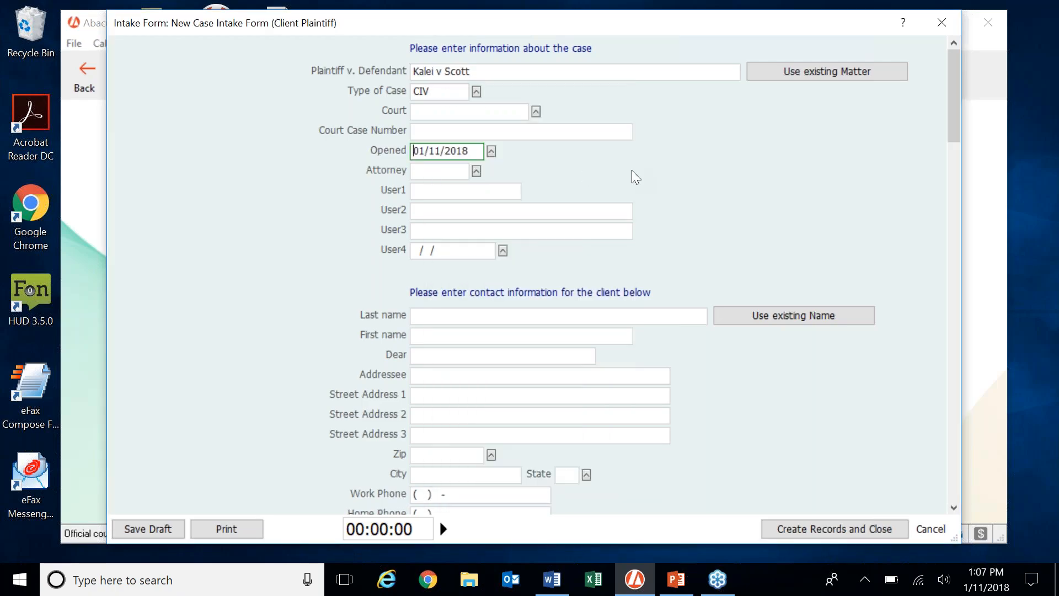
click(476, 171)
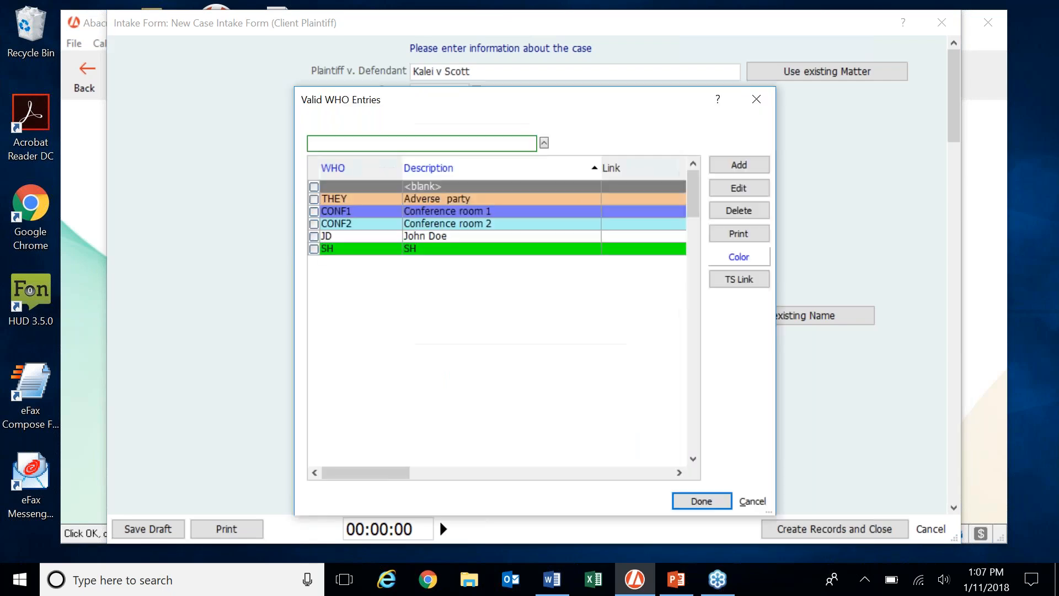
click(315, 249)
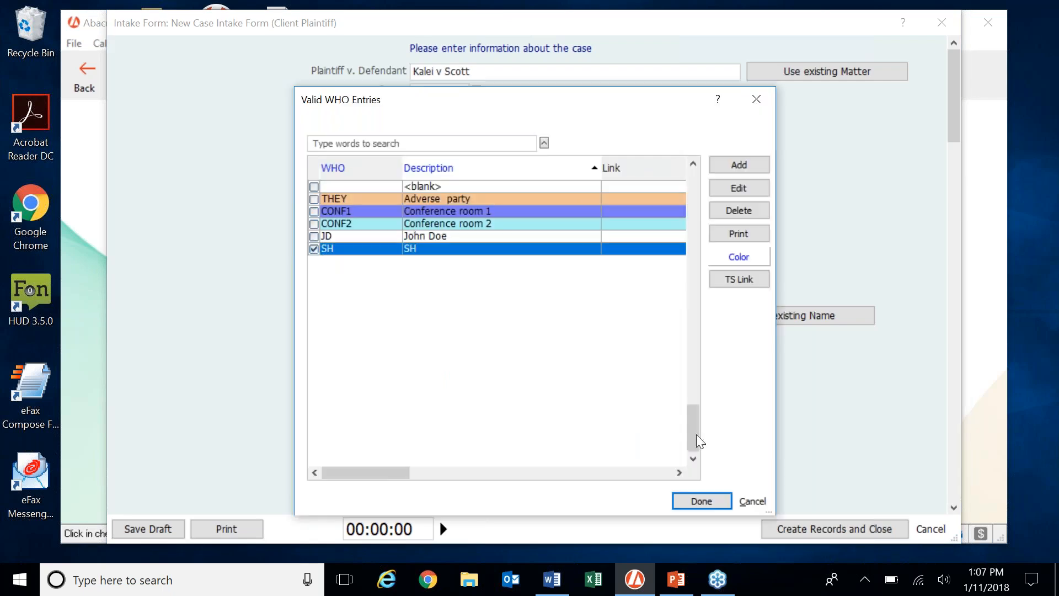
click(711, 500)
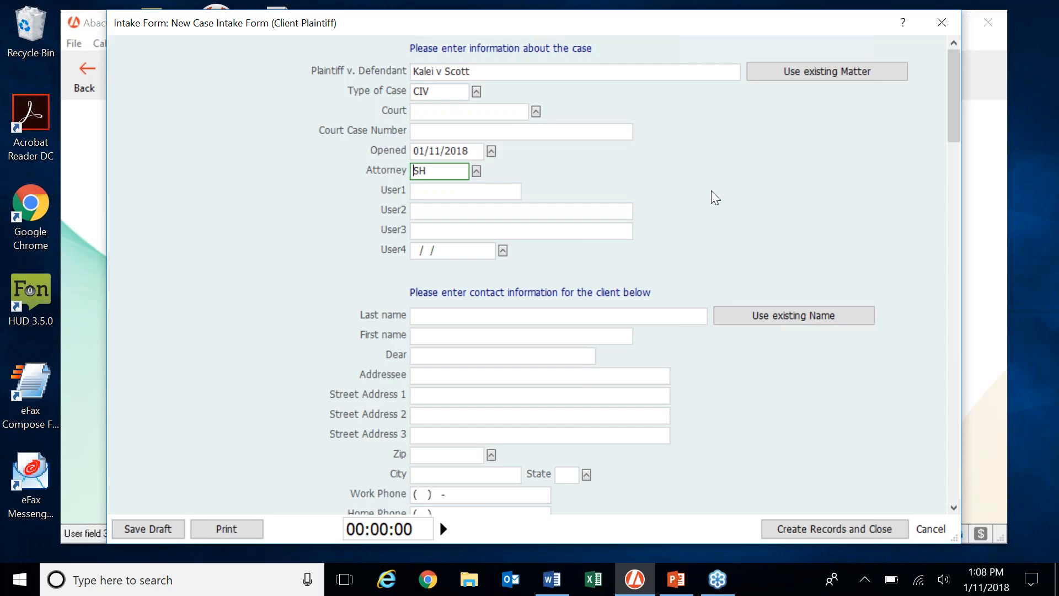
scroll(711, 202, down, 2)
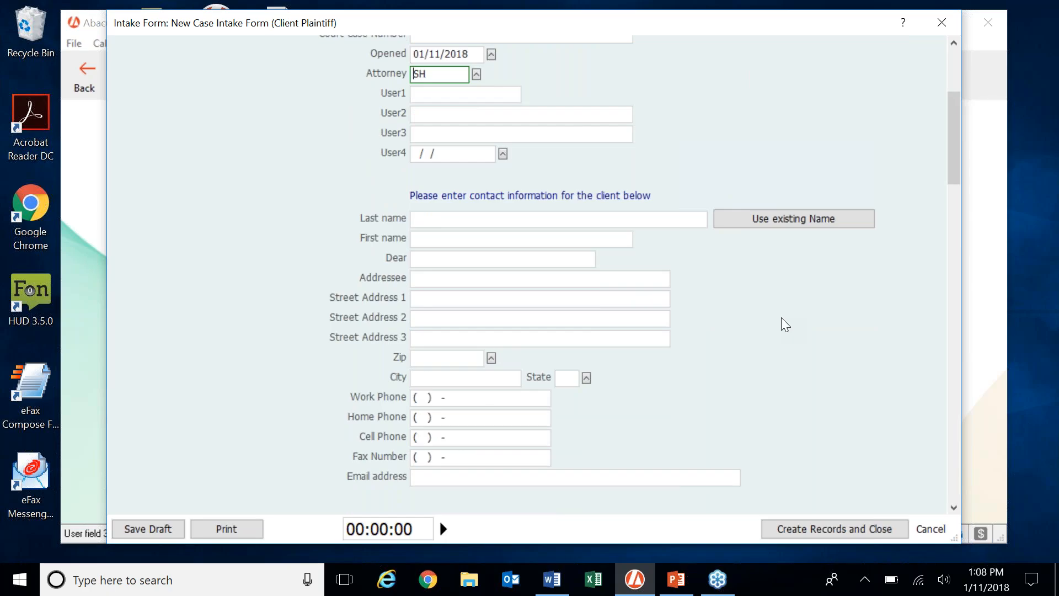
scroll(781, 319, down, 1)
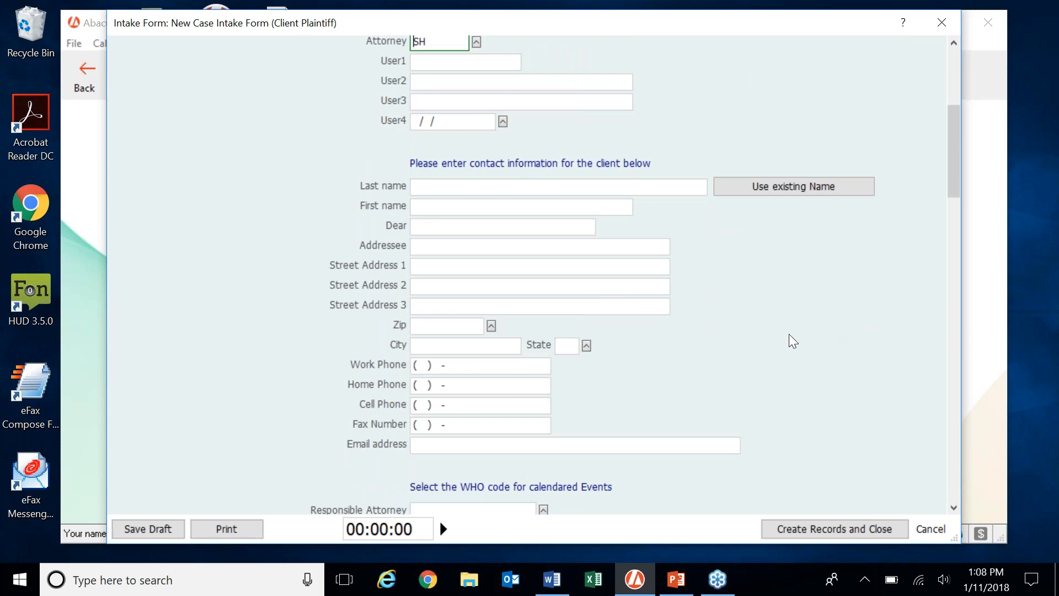
scroll(789, 334, up, 4)
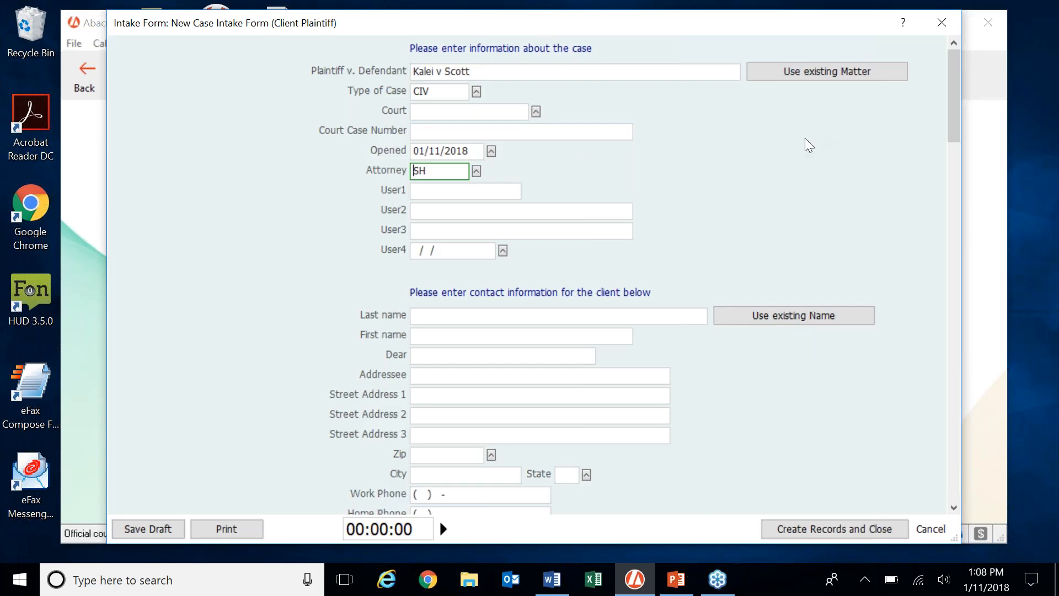
scroll(806, 145, down, 3)
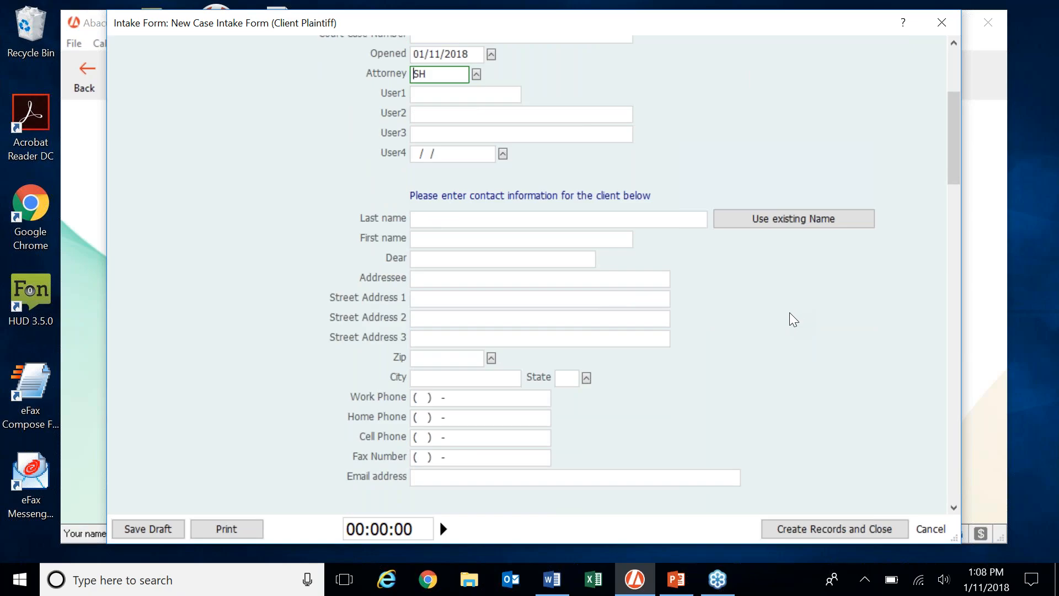
scroll(790, 312, down, 2)
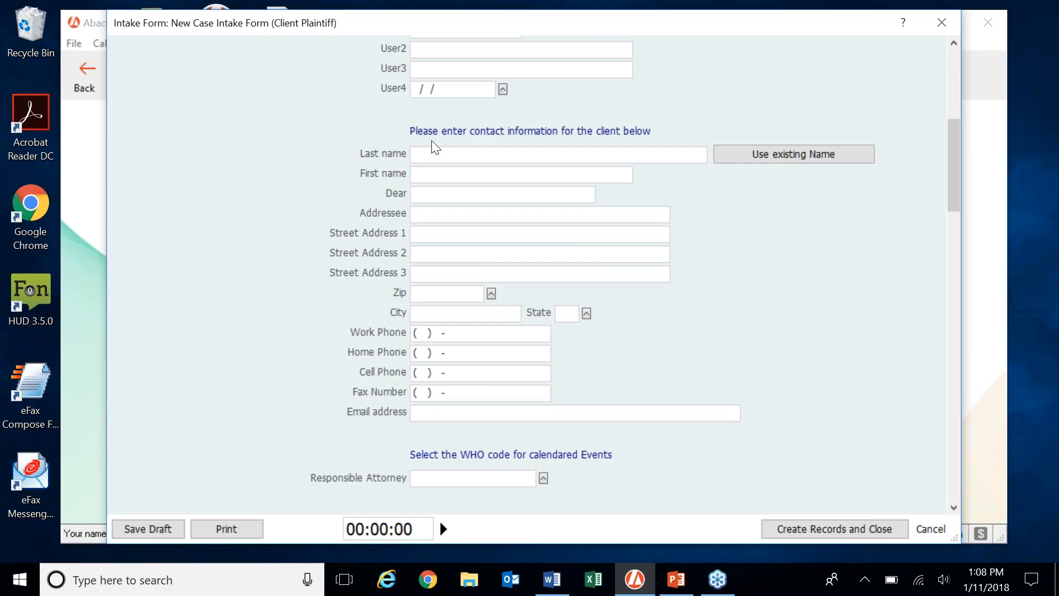
Enter a client's last and first name, then clear both names and the auto-filled addressee.
click(572, 154)
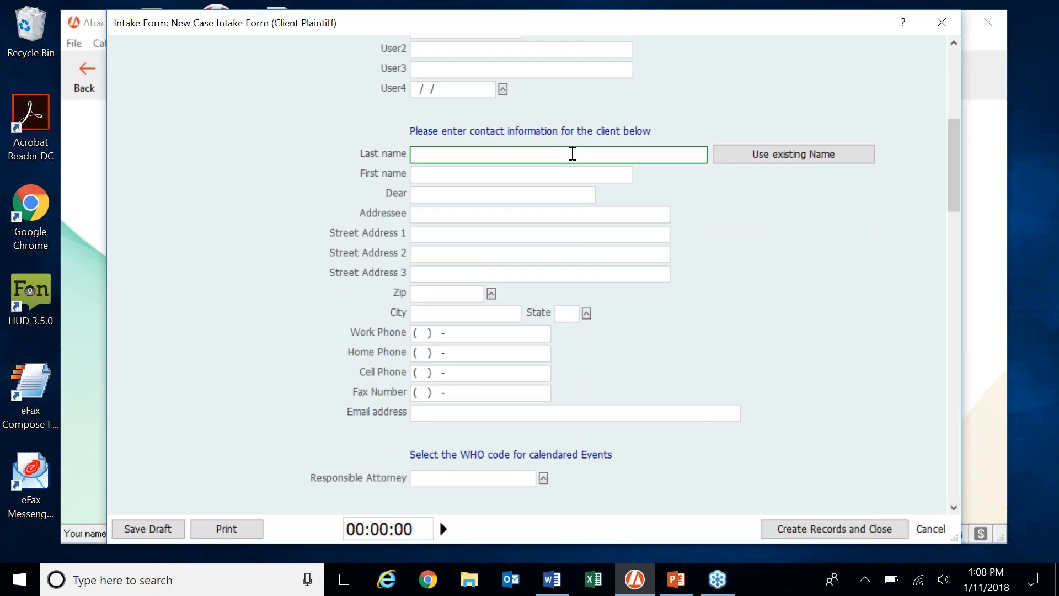
key(Tab)
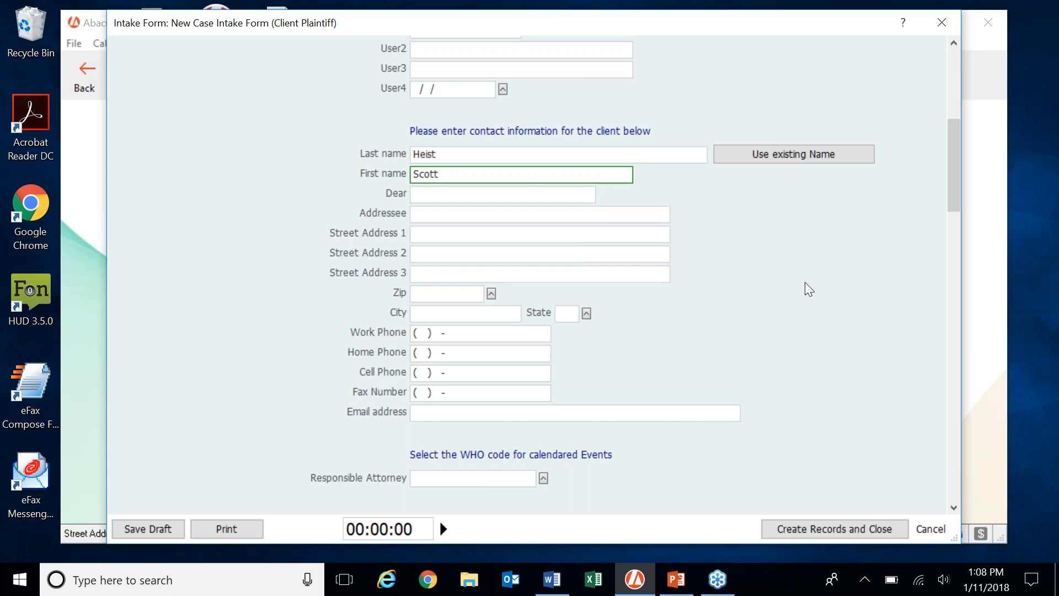
click(665, 274)
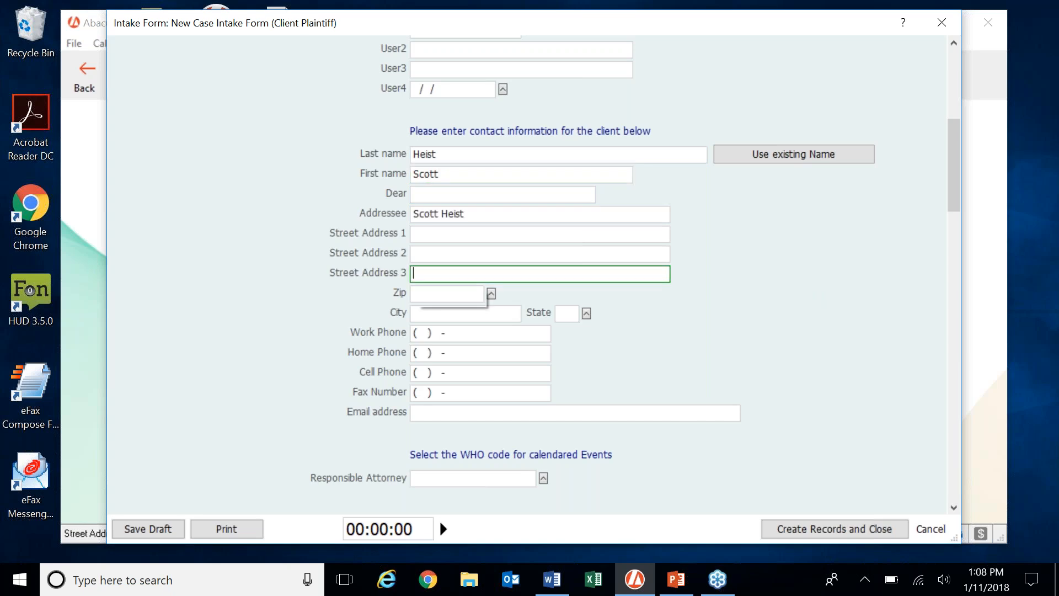
click(485, 219)
key(Delete)
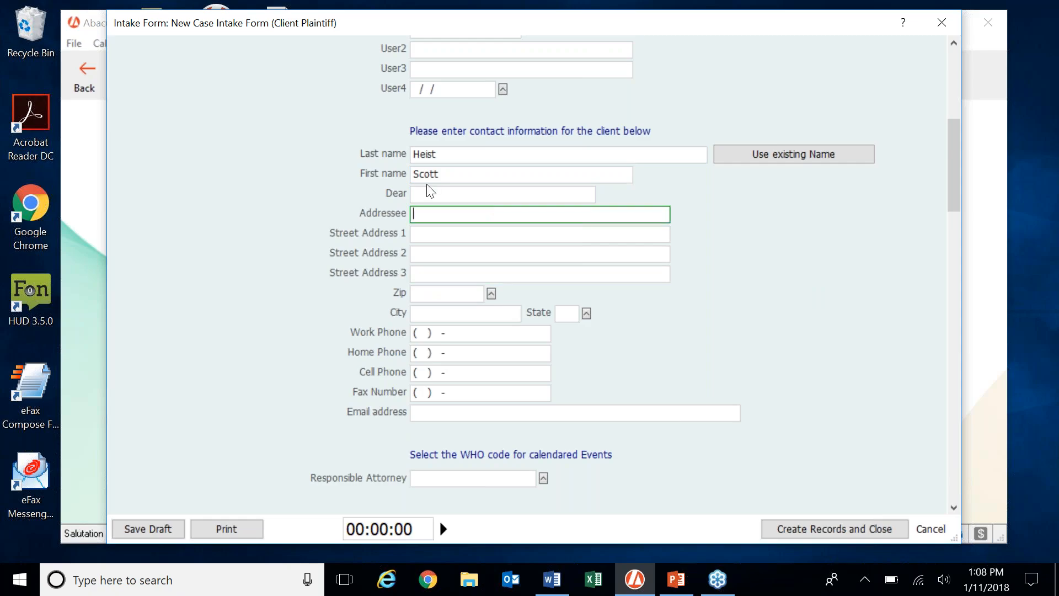
click(468, 175)
key(BackSpace)
key(BackSpace)
key(BackSpace)
key(BackSpace)
key(BackSpace)
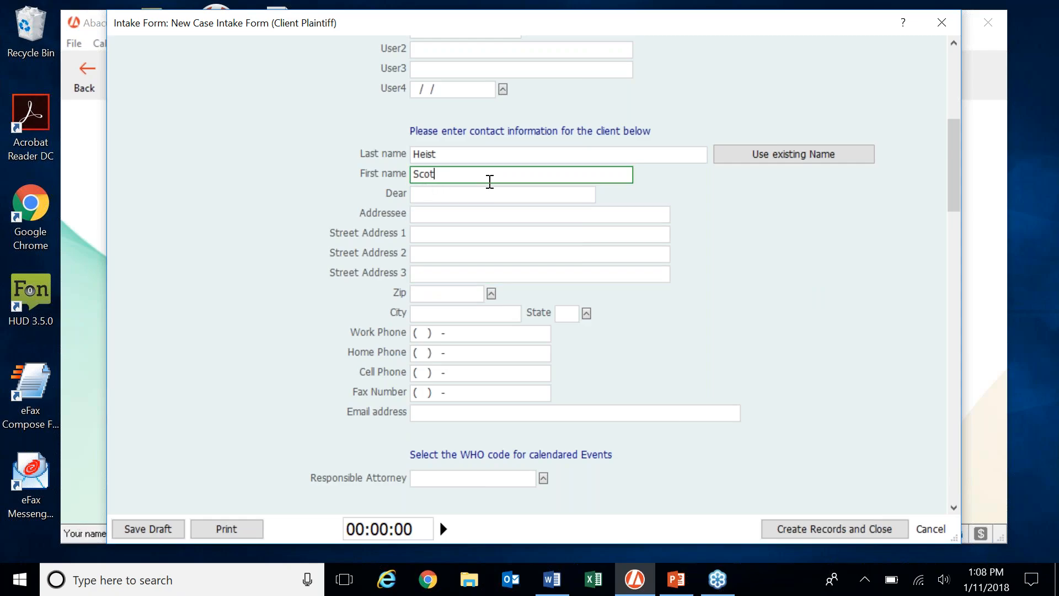
click(488, 156)
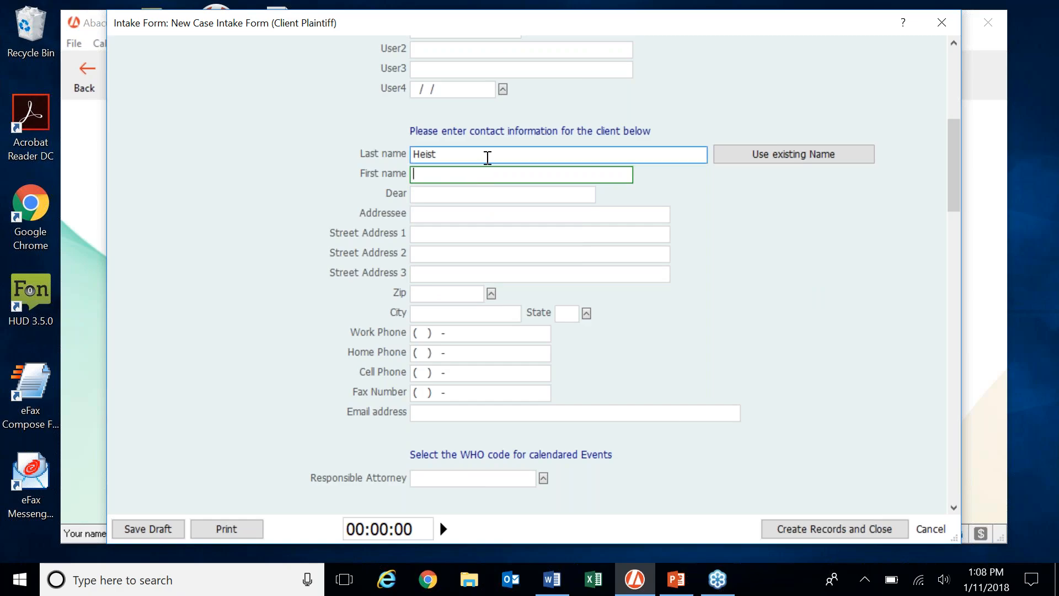
key(Delete)
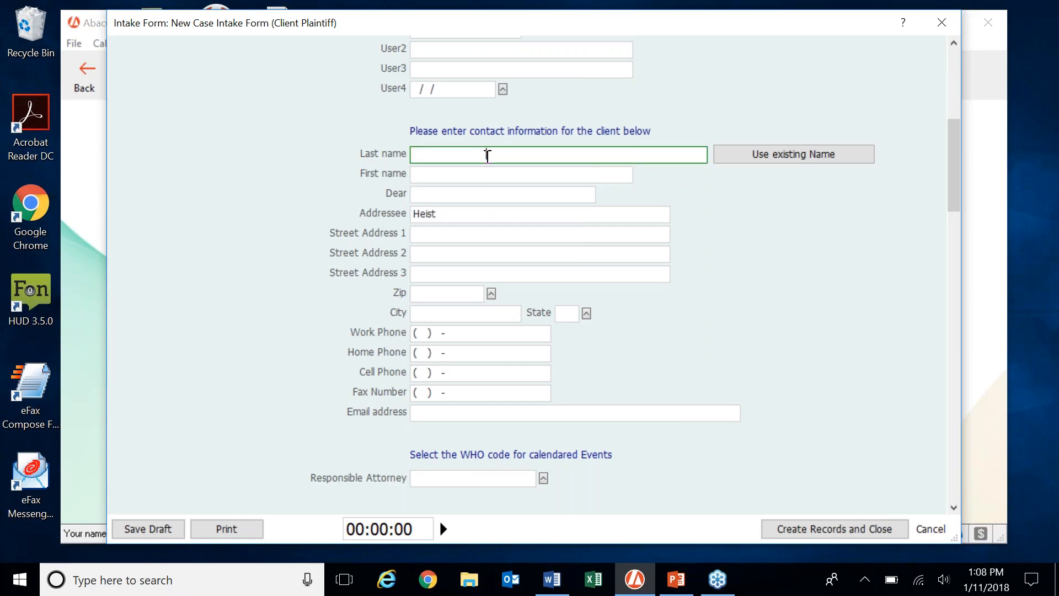
click(501, 176)
click(449, 215)
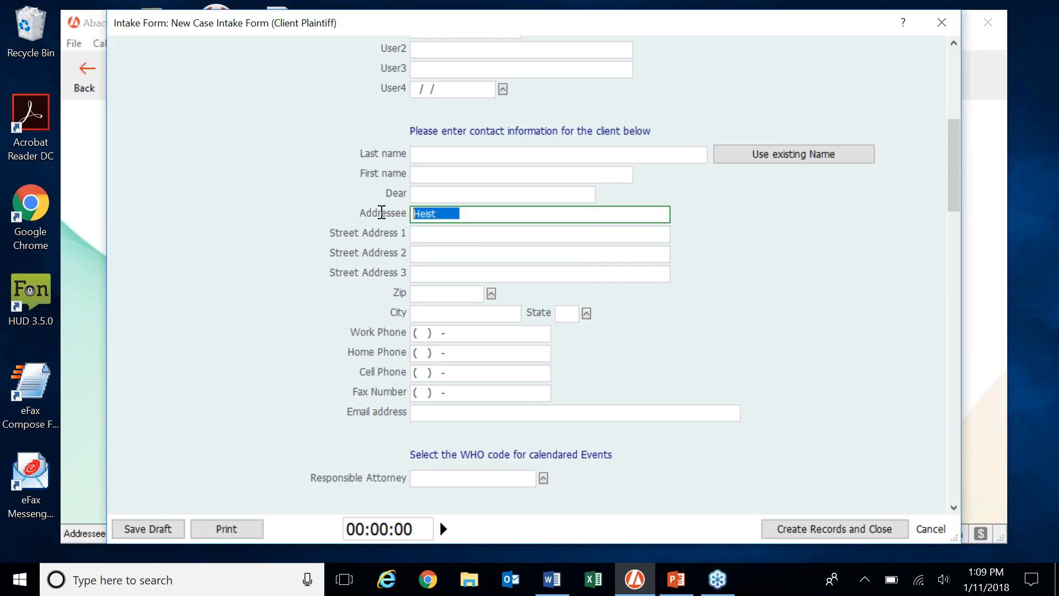
key(Delete)
Enter another client's last name only, deleting the first name, to trigger the duplicate-name check.
click(480, 155)
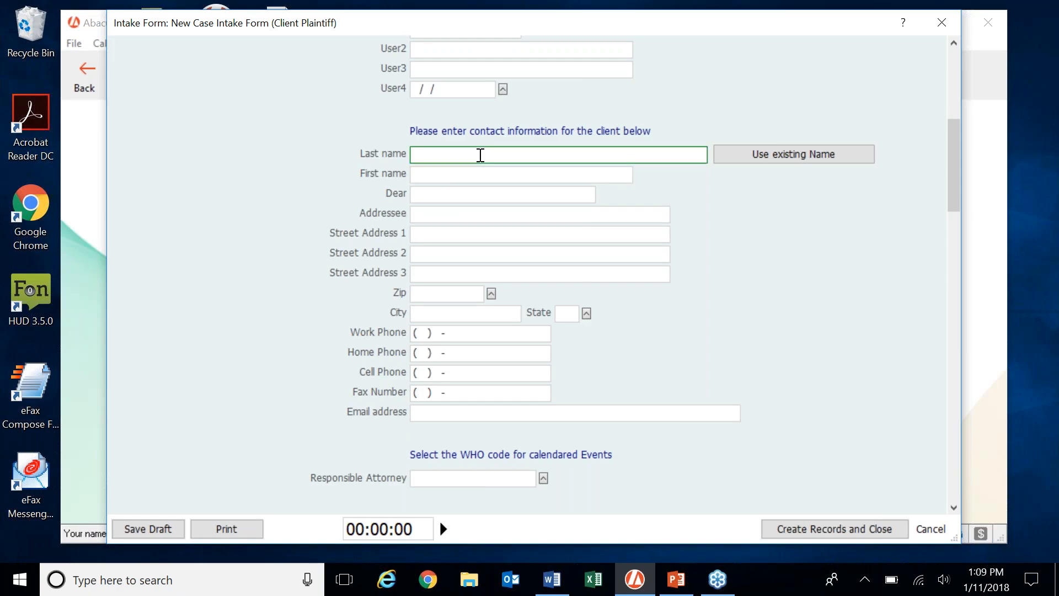
text(doe)
key(Tab)
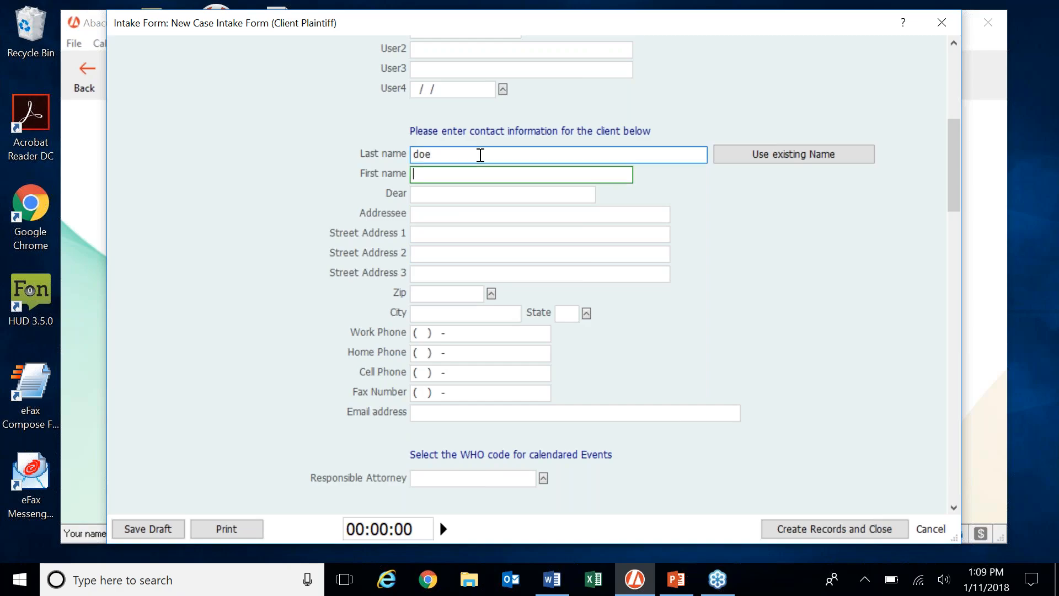
text(john)
key(Tab)
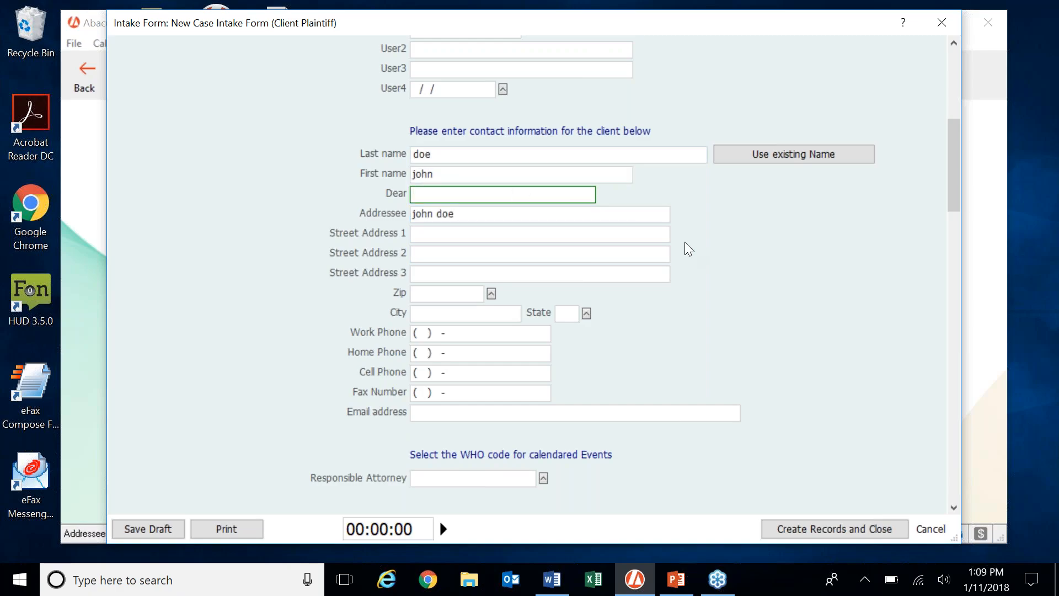
key(shift+Tab)
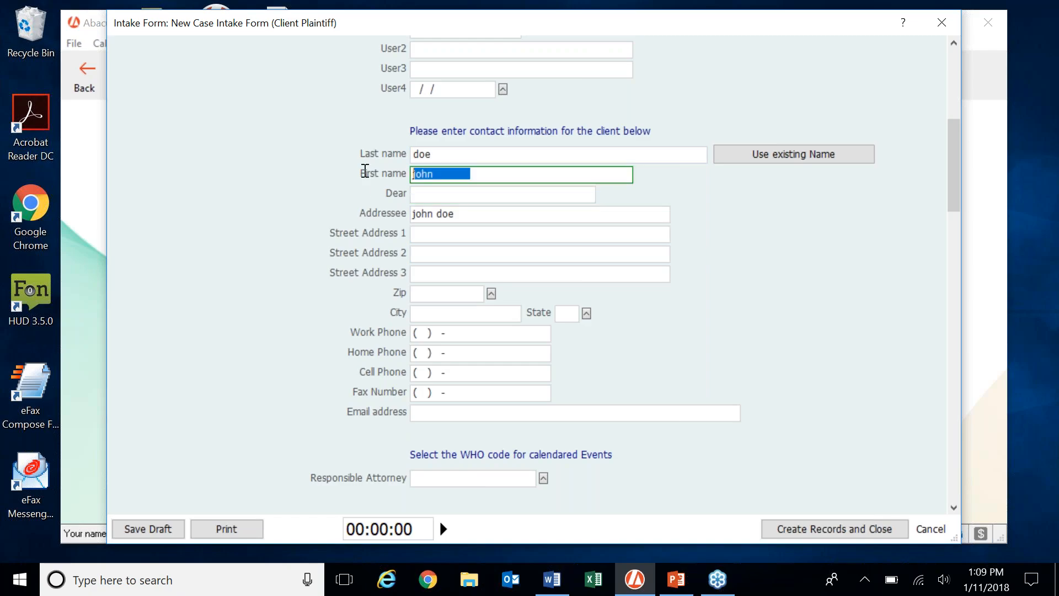
key(BackSpace)
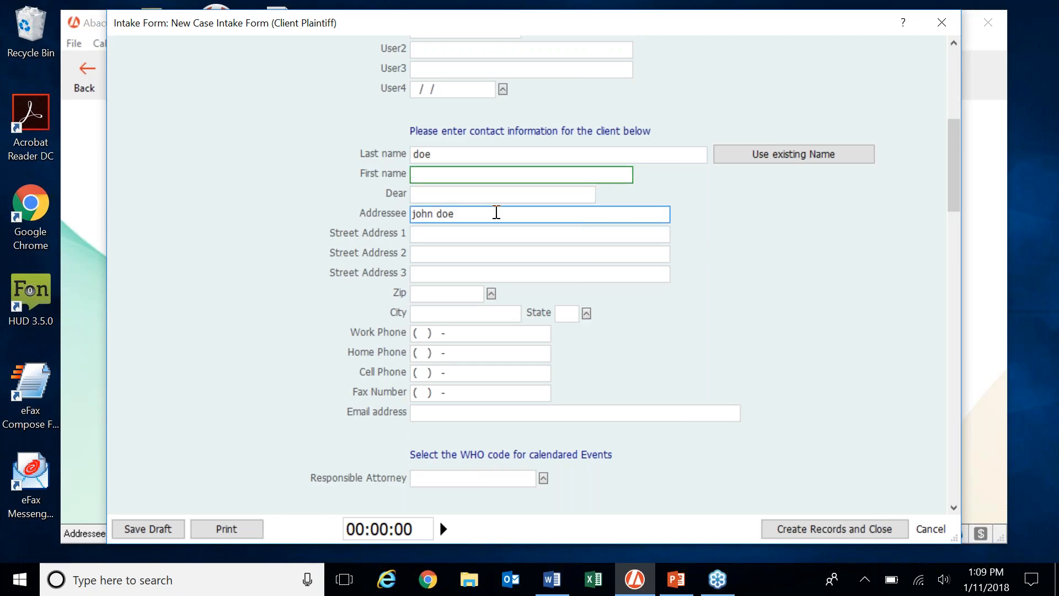
click(496, 213)
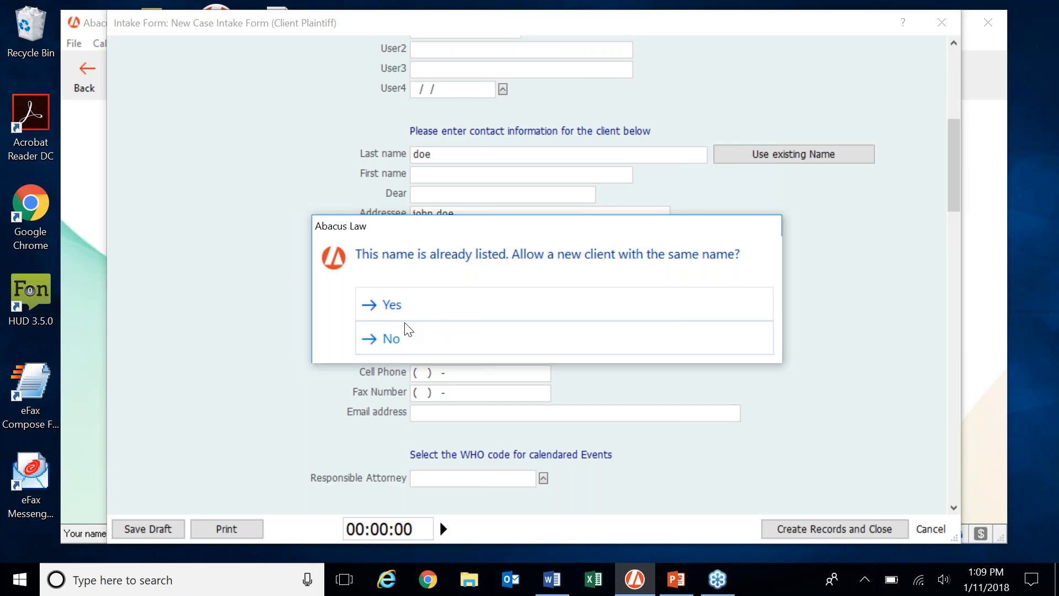
Decline the duplicate client, try the matching existing contact, then drop it to blank the client fields.
click(463, 345)
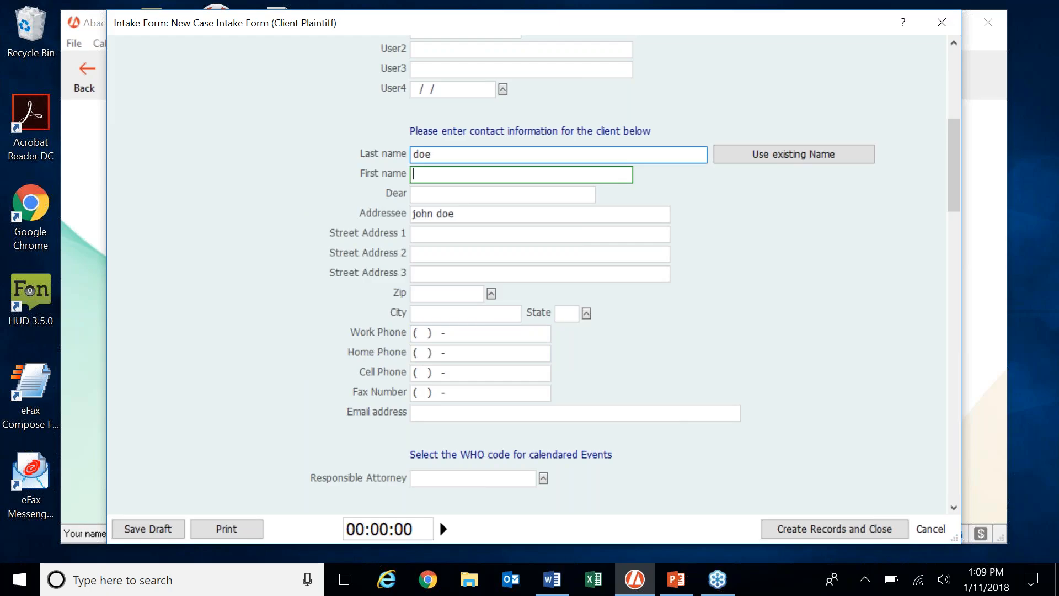
click(787, 156)
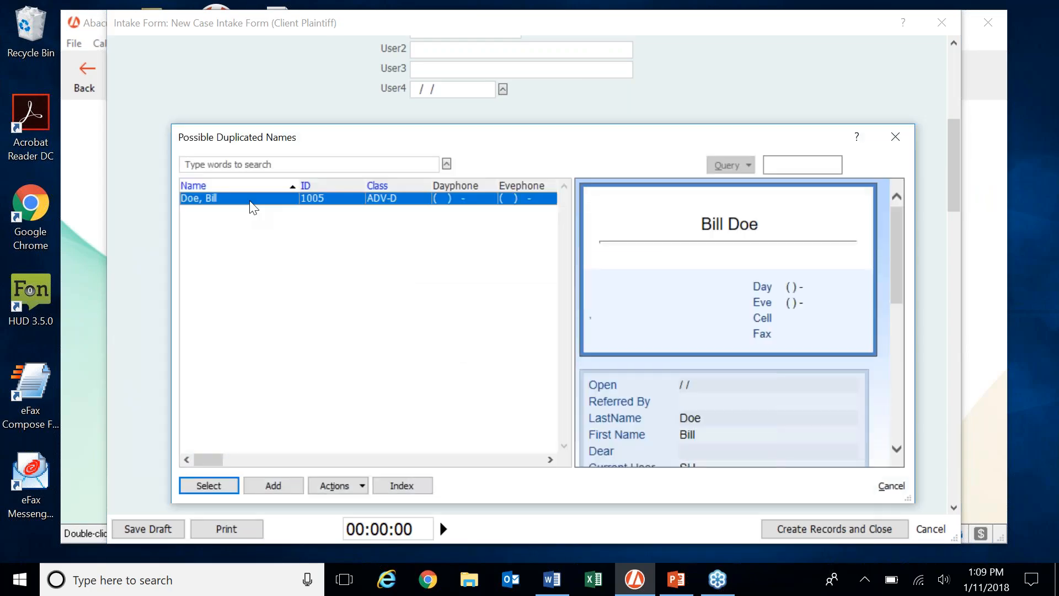
click(211, 488)
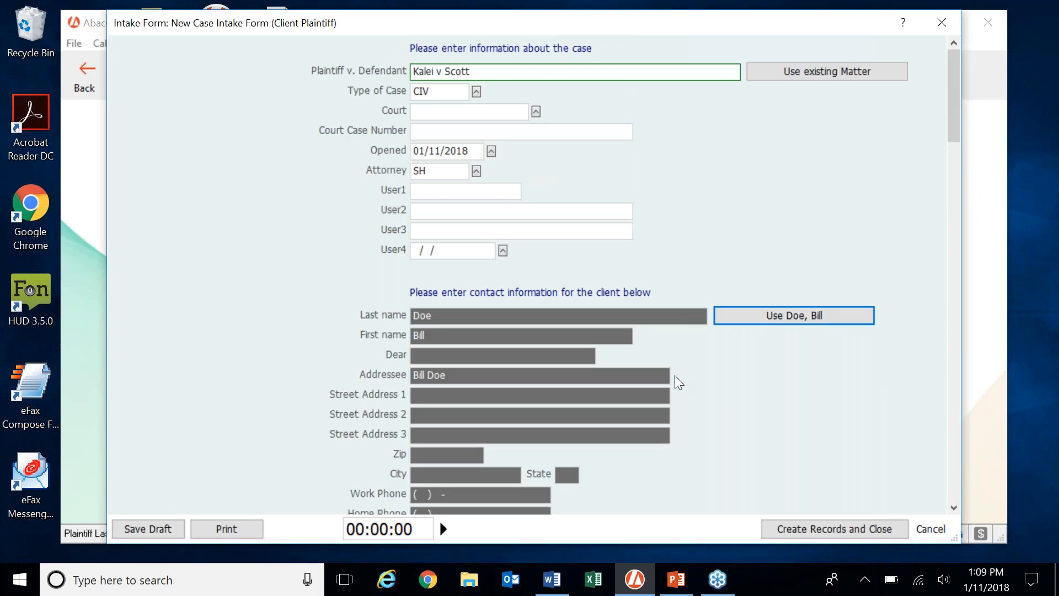
scroll(674, 375, down, 1)
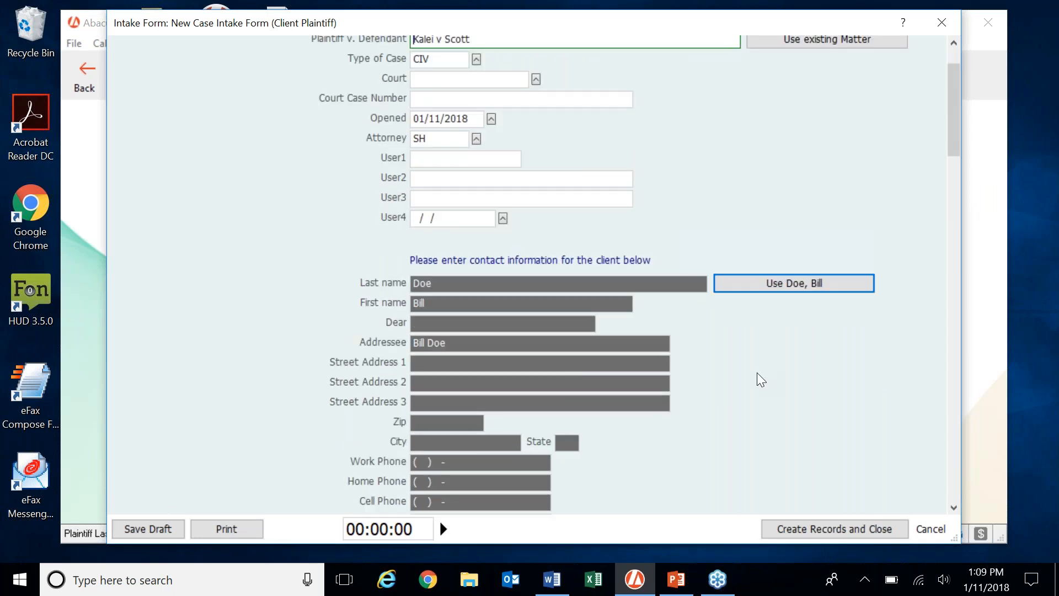
scroll(757, 372, down, 2)
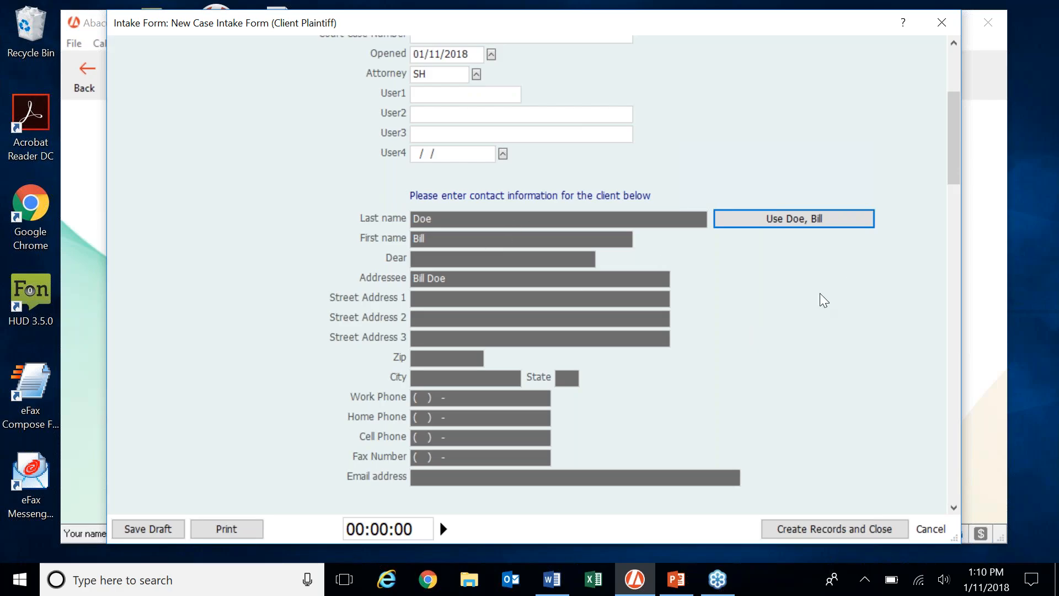
click(802, 220)
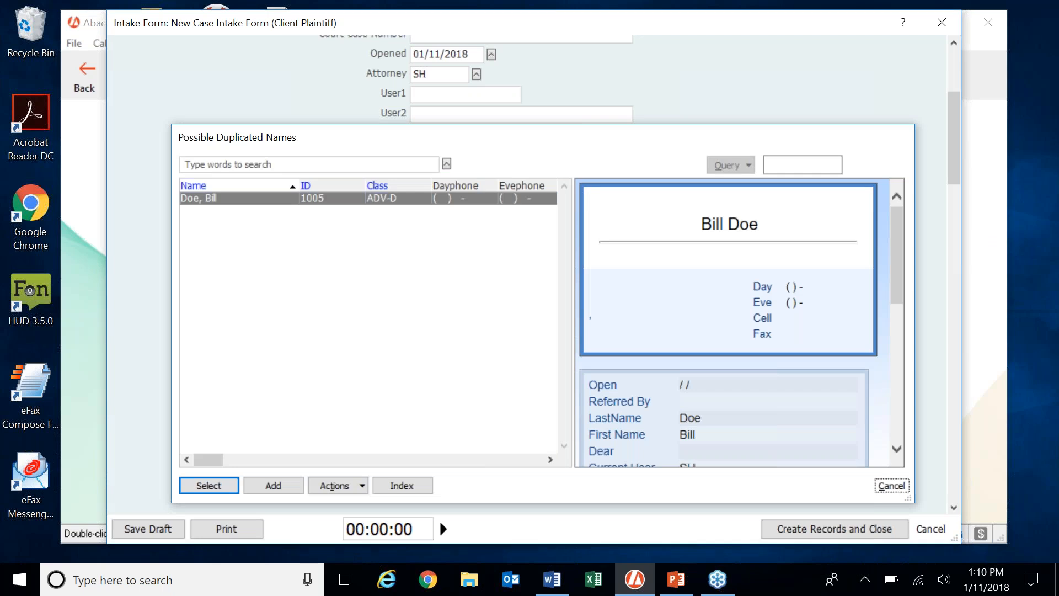
click(888, 484)
click(476, 303)
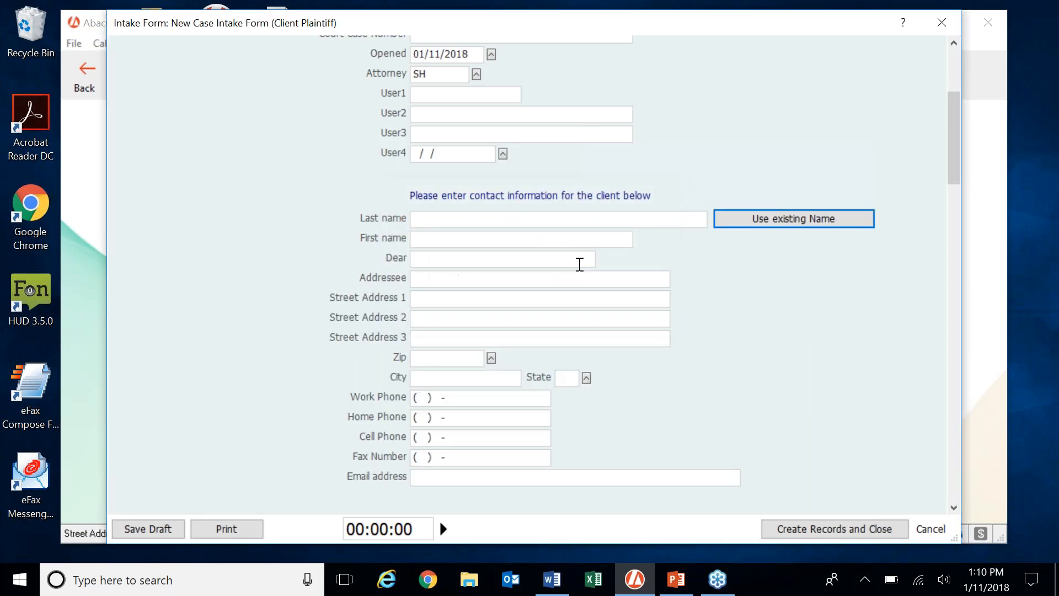
Enter the new client's last and first names, then move down to the Responsible Attorney field.
click(495, 218)
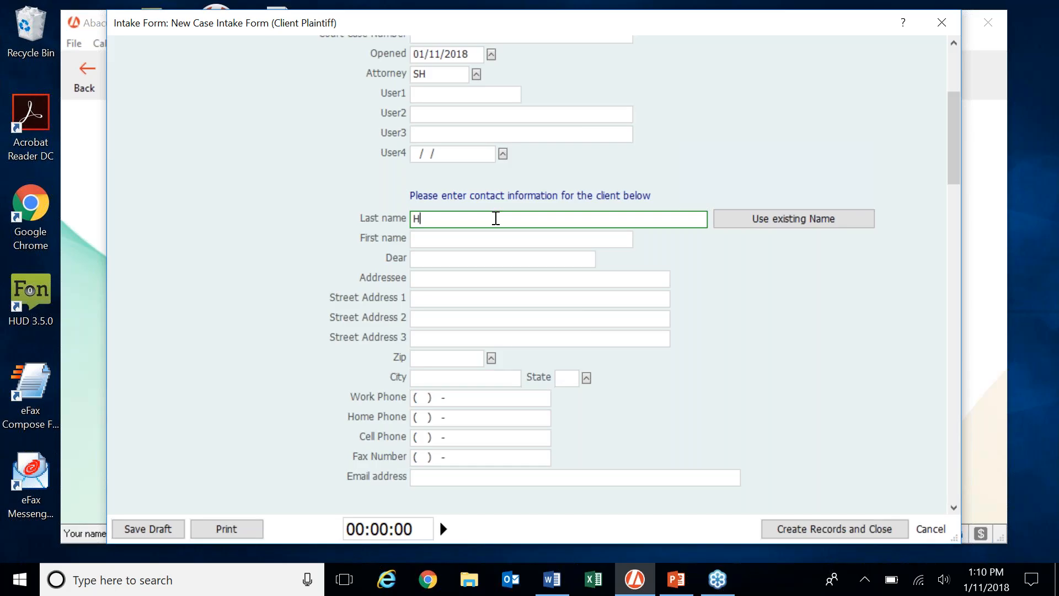
key(Tab)
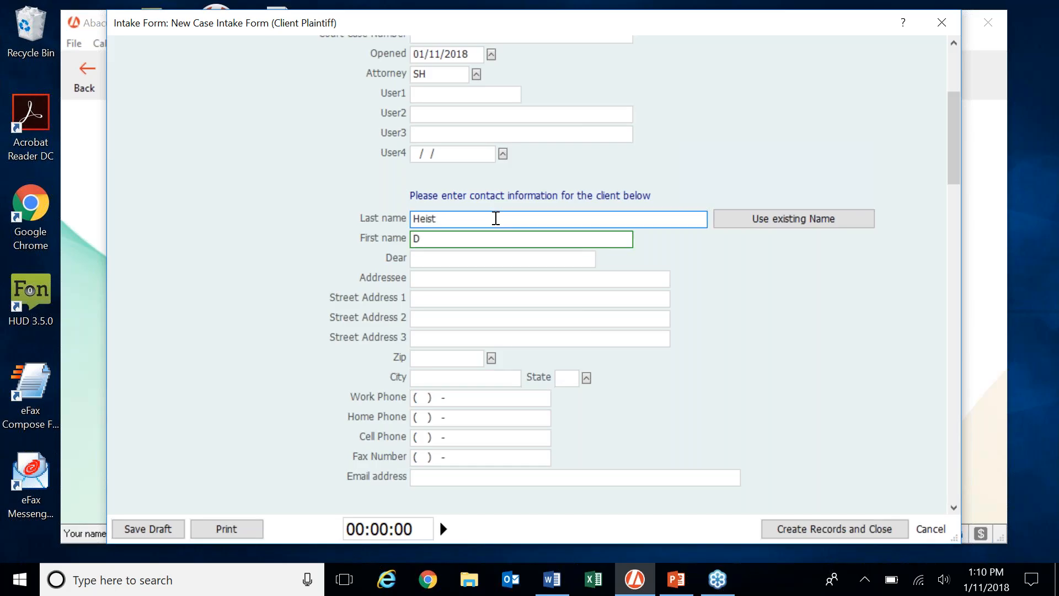
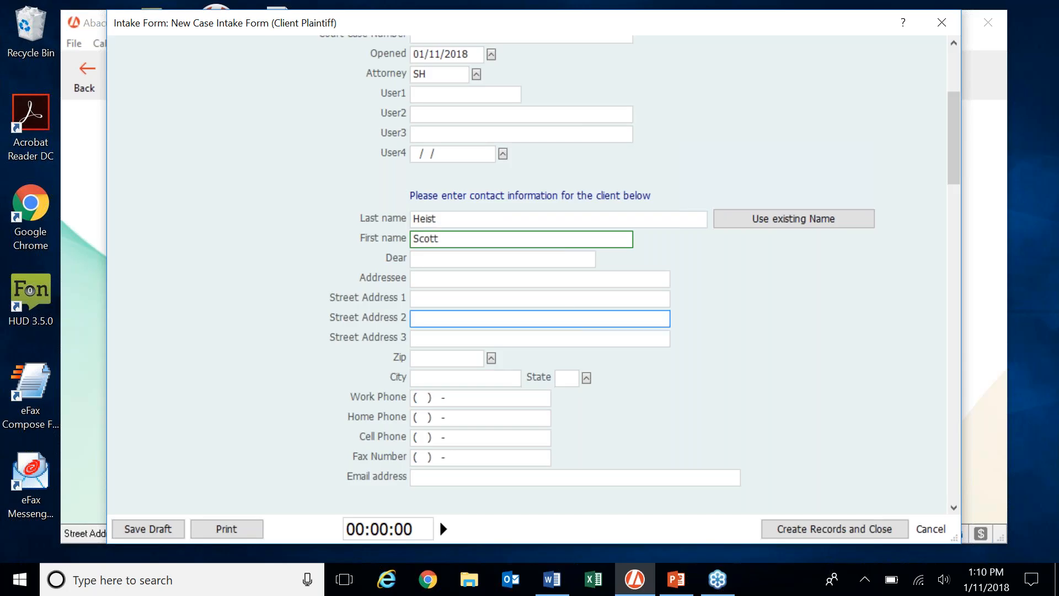
scroll(570, 310, down, 1)
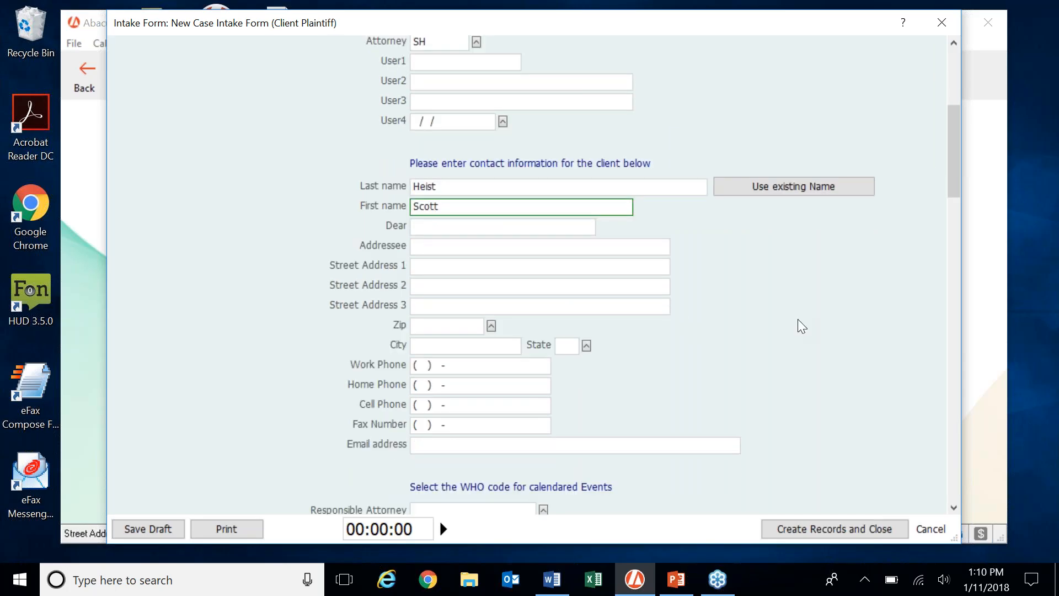
scroll(798, 319, down, 4)
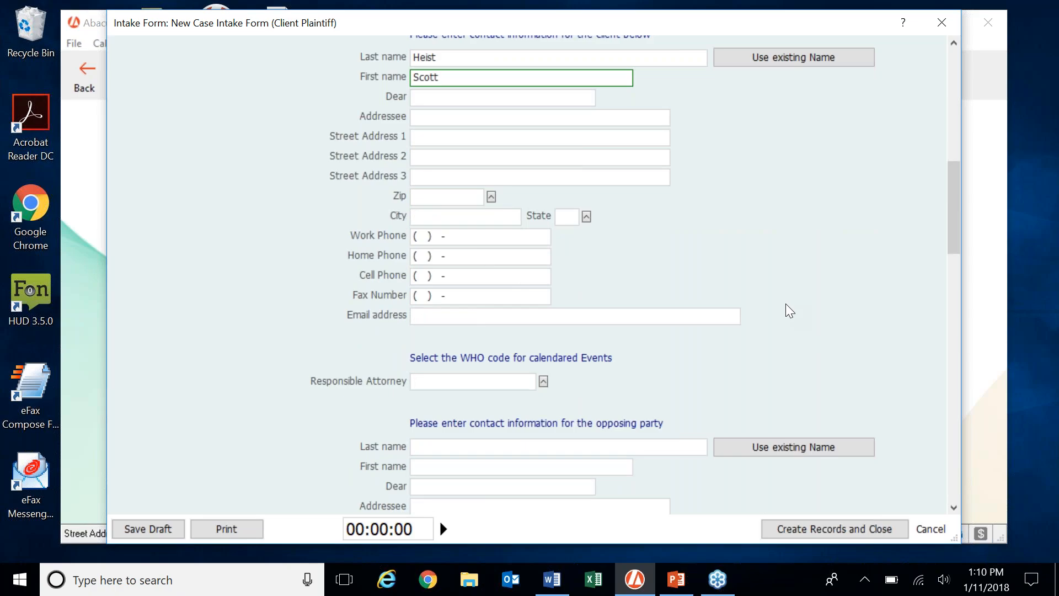
scroll(786, 303, down, 3)
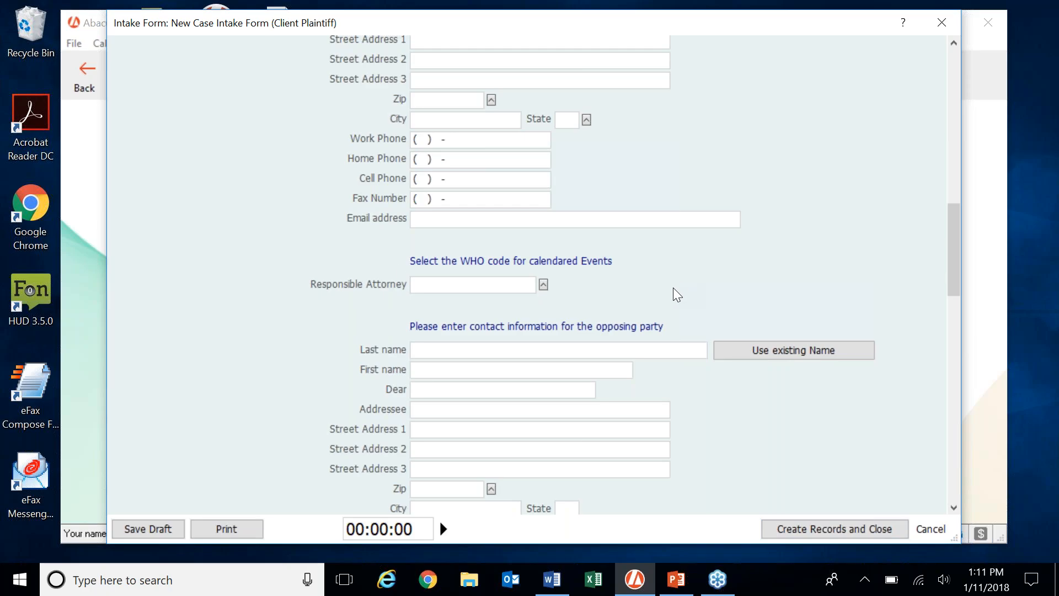
click(463, 284)
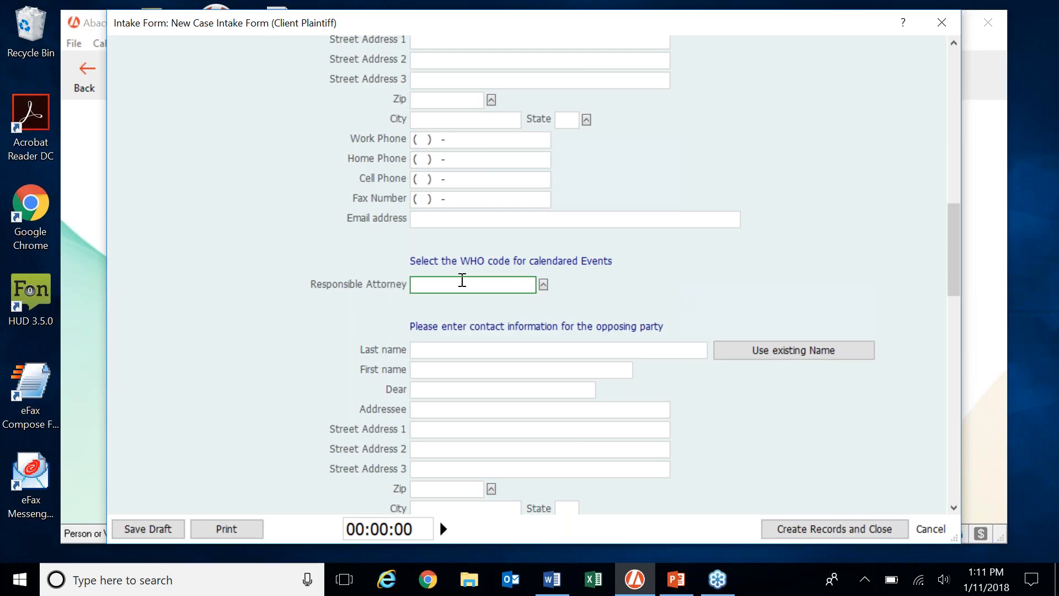
Choose SH from the Valid WHO Entries list as the Responsible Attorney.
click(543, 284)
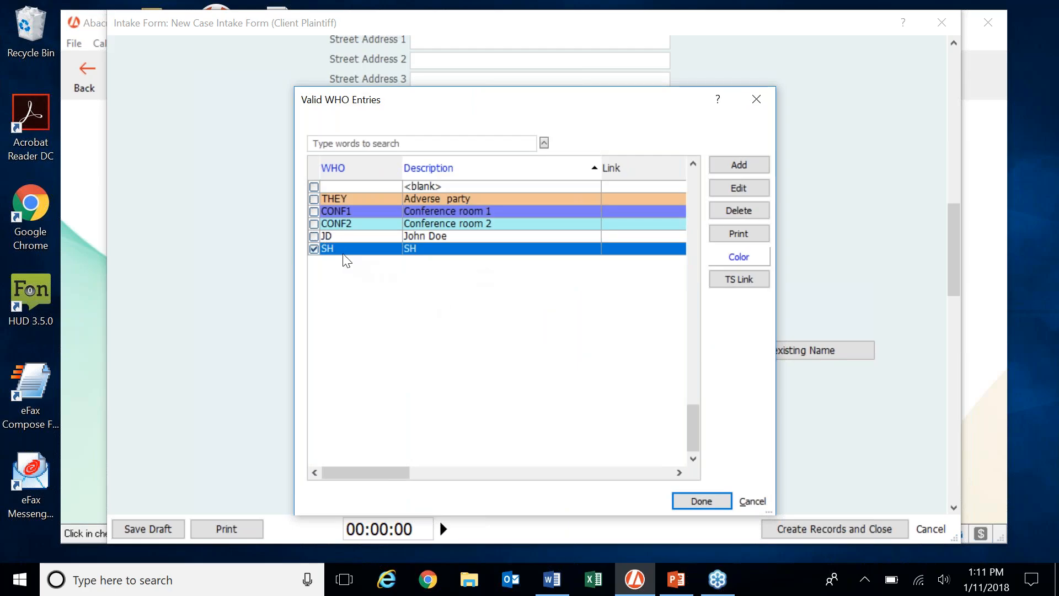
click(314, 235)
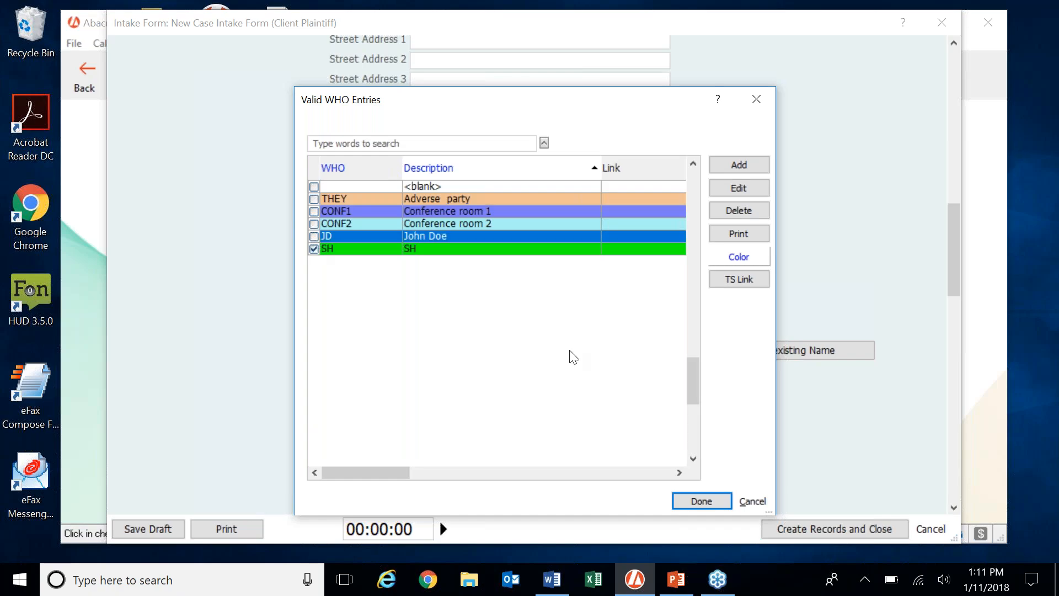
click(714, 496)
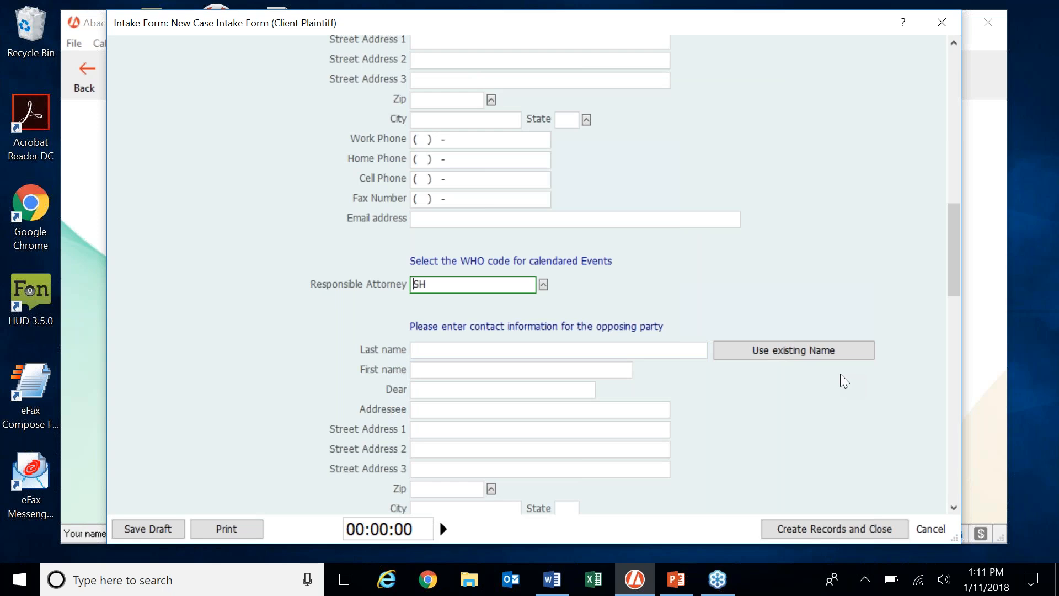
Enter the opposing party's last and first names so the addressee auto-fills.
scroll(840, 375, down, 3)
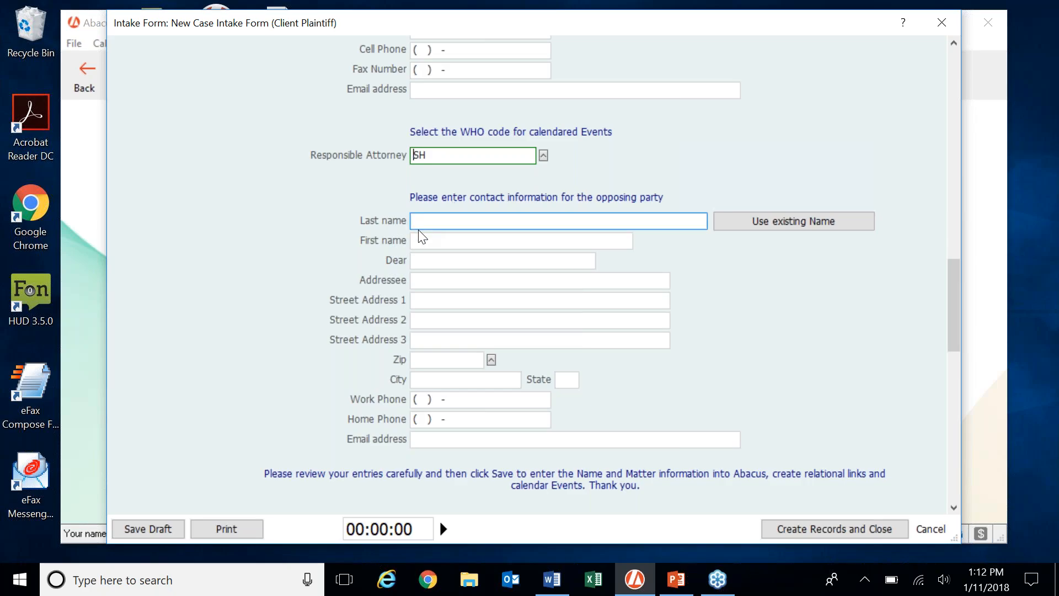
click(432, 220)
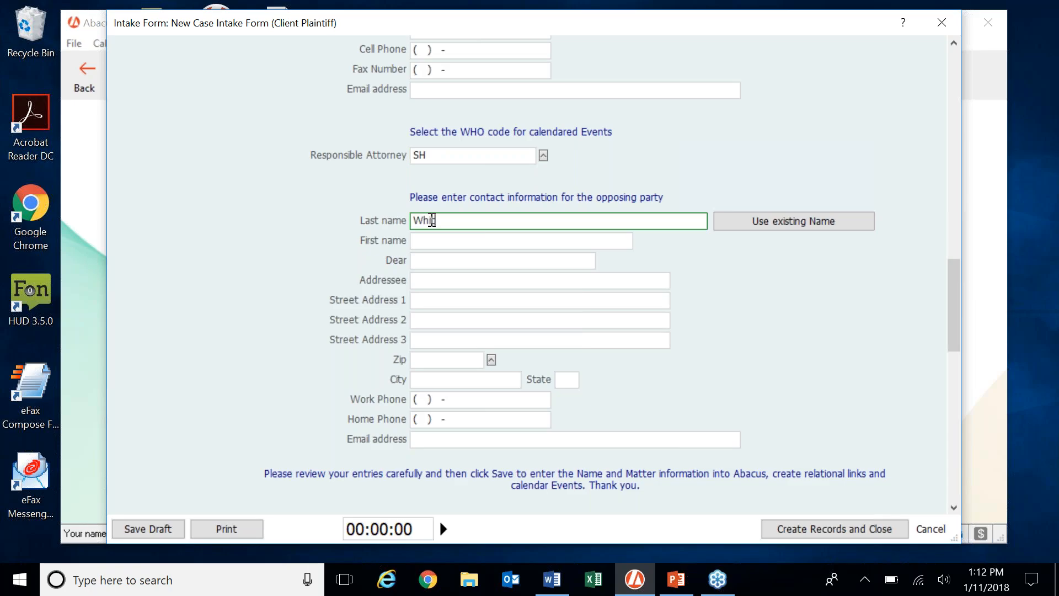
key(Tab)
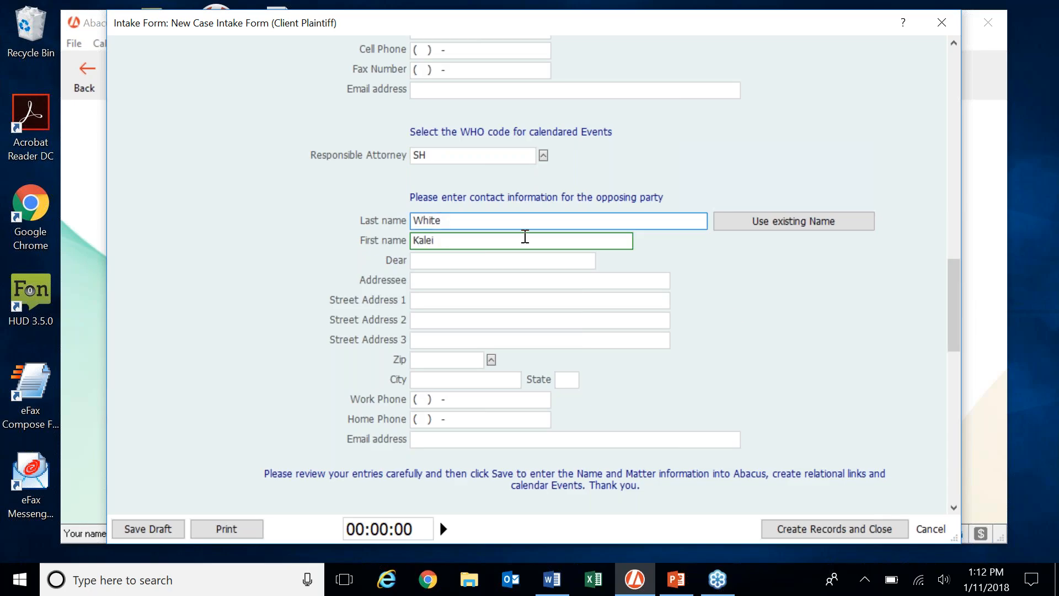
click(665, 321)
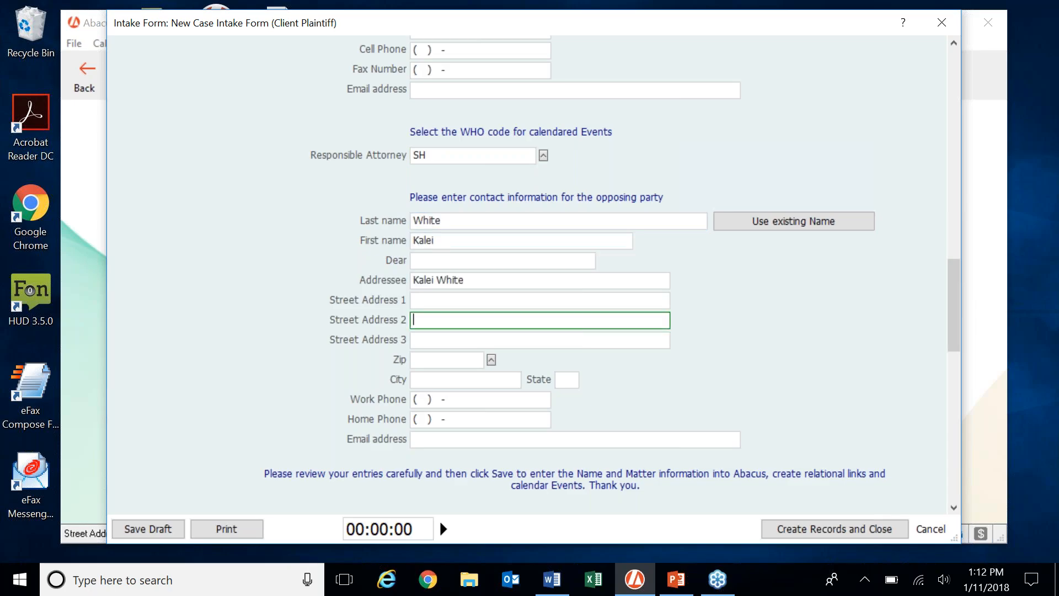
scroll(742, 324, down, 1)
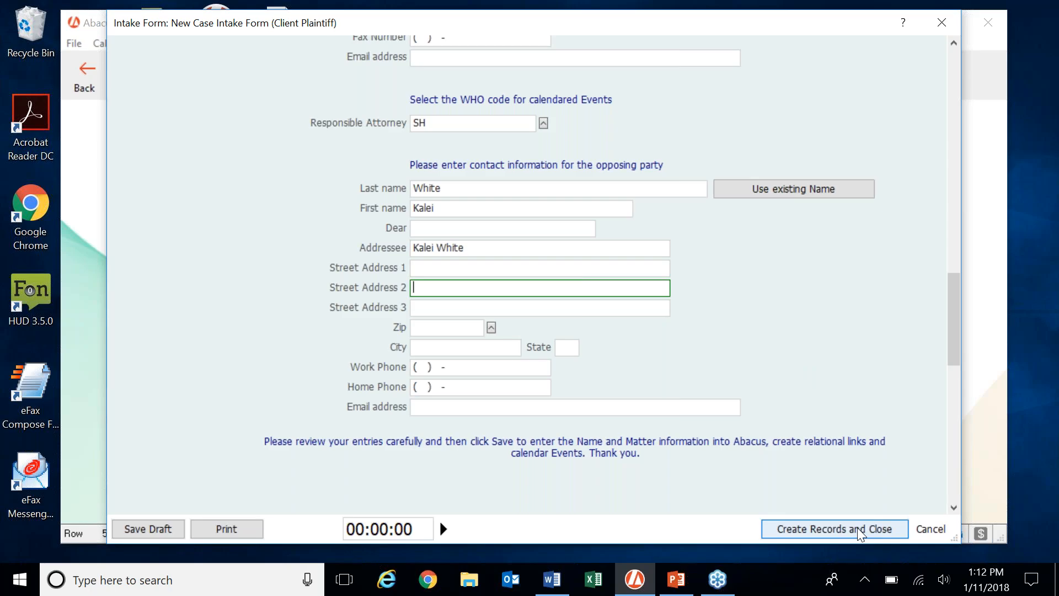
Create the case records and accept scheduling the NEWCASE rule's related events.
click(858, 530)
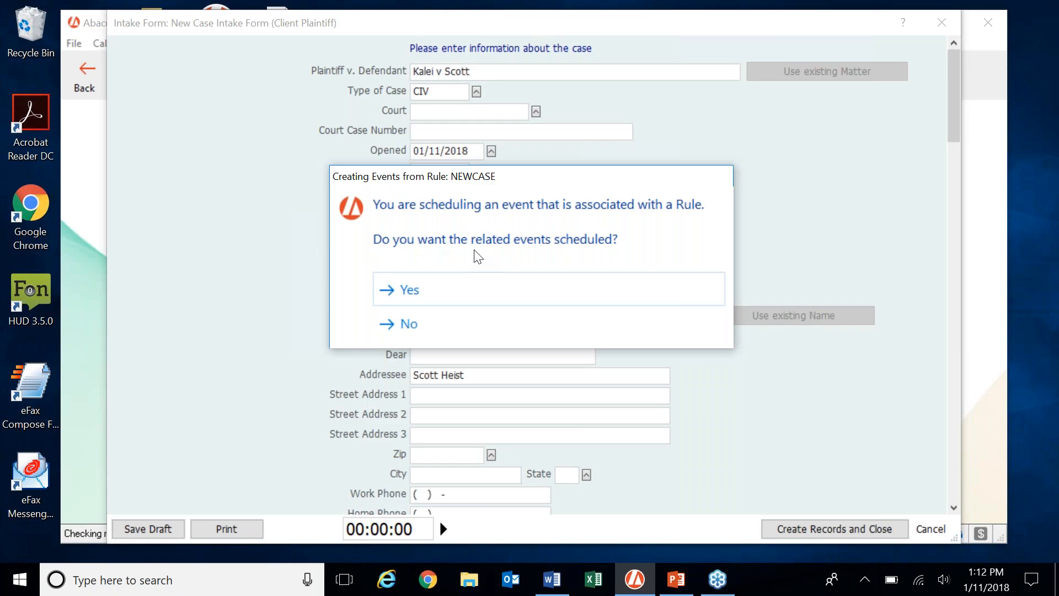
click(486, 293)
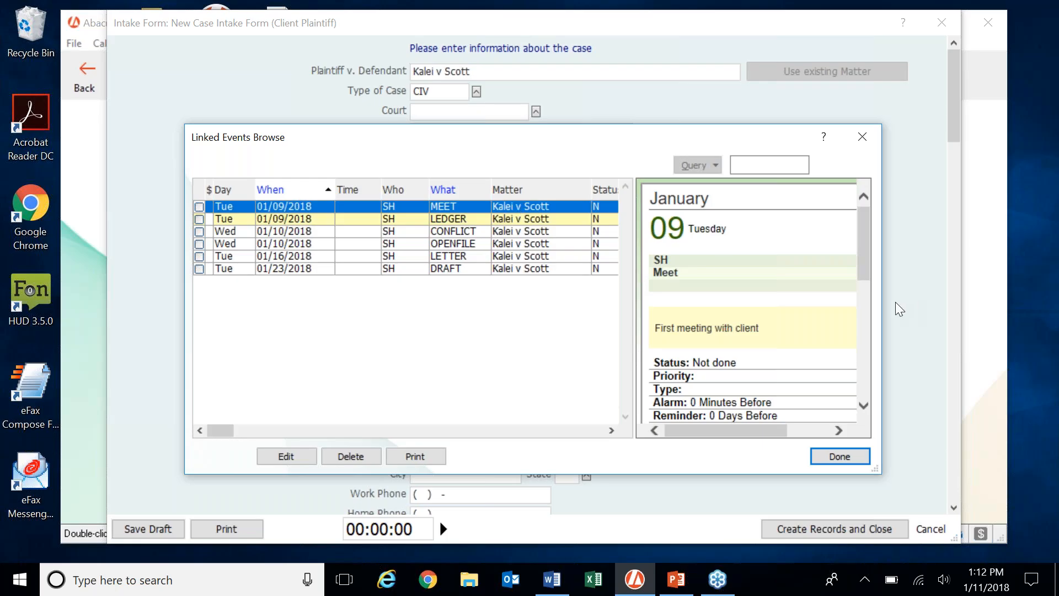
drag(917, 306, 962, 313)
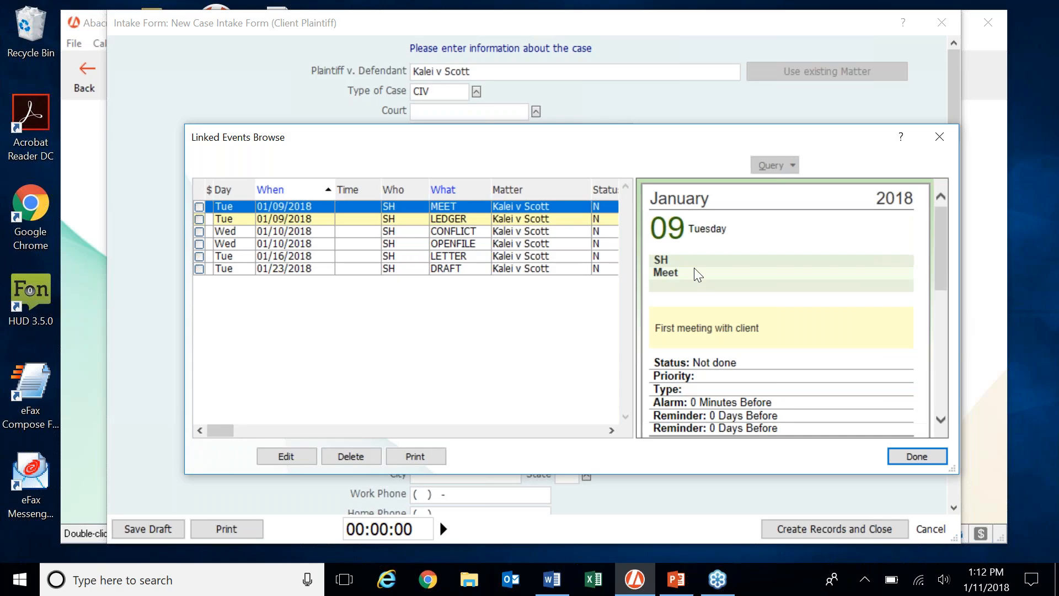
Review the LEDGER, CONFLICT, OPENFILE, LETTER and DRAFT linked events, then close the intake form.
click(465, 221)
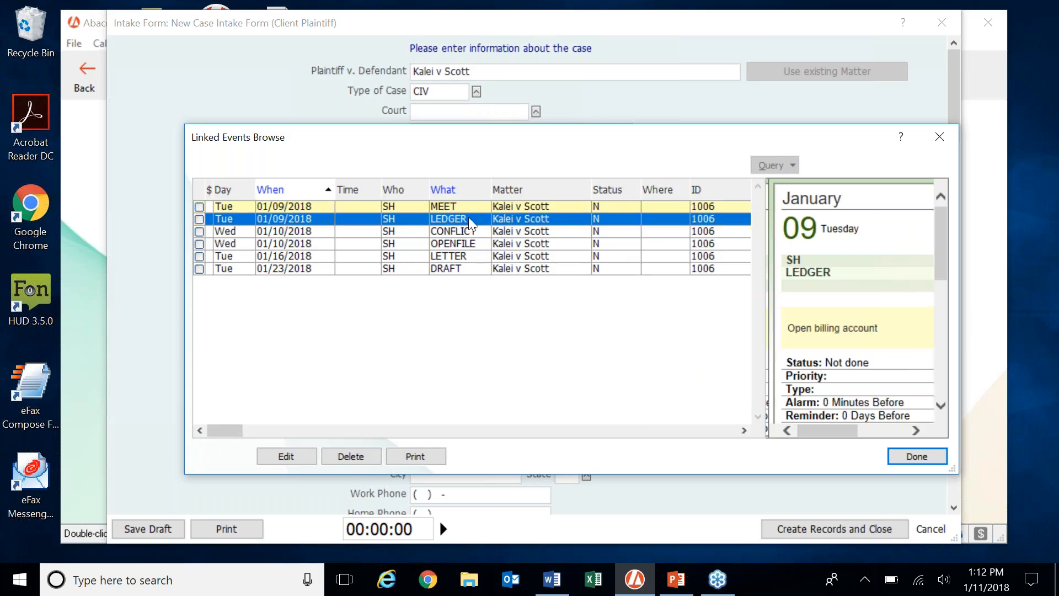
click(473, 232)
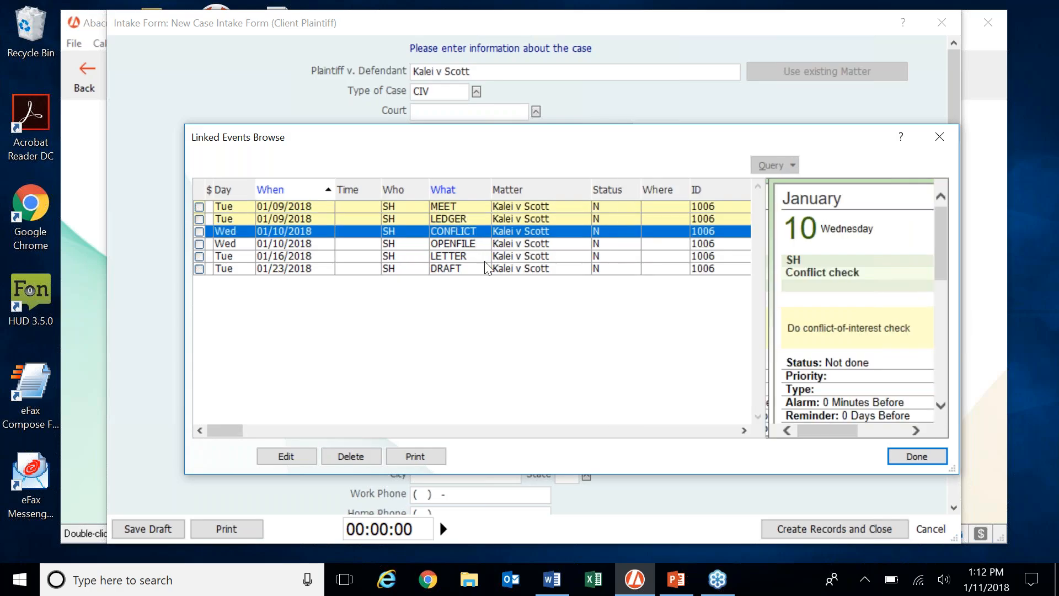
click(477, 245)
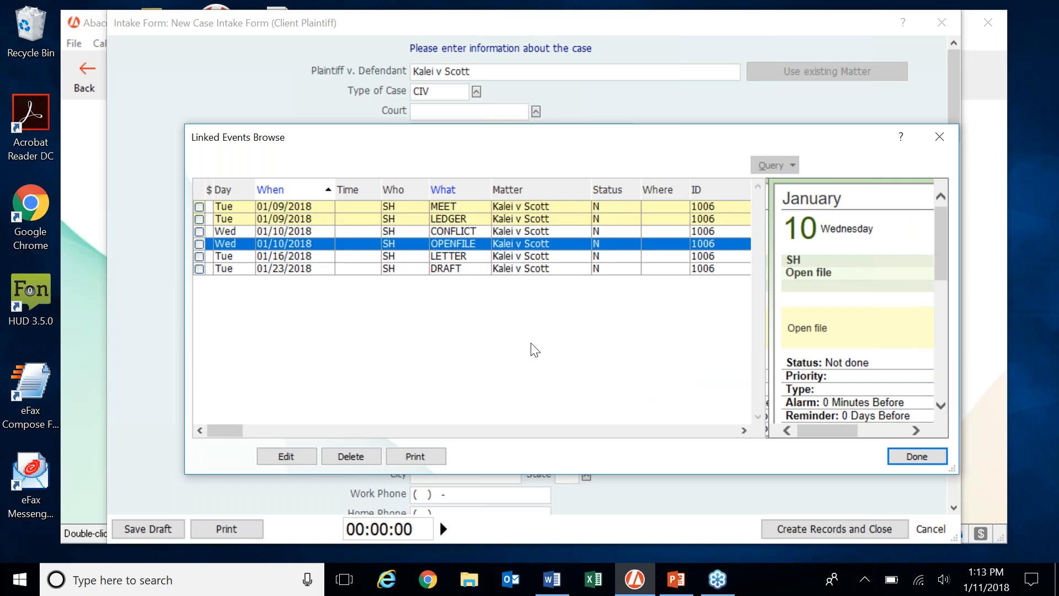
click(478, 257)
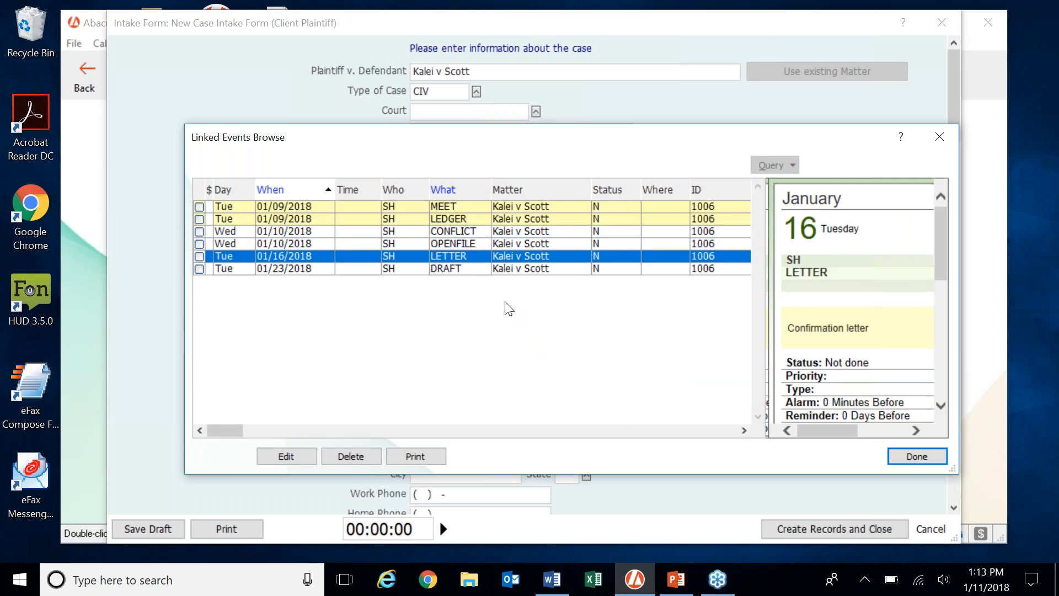
click(470, 270)
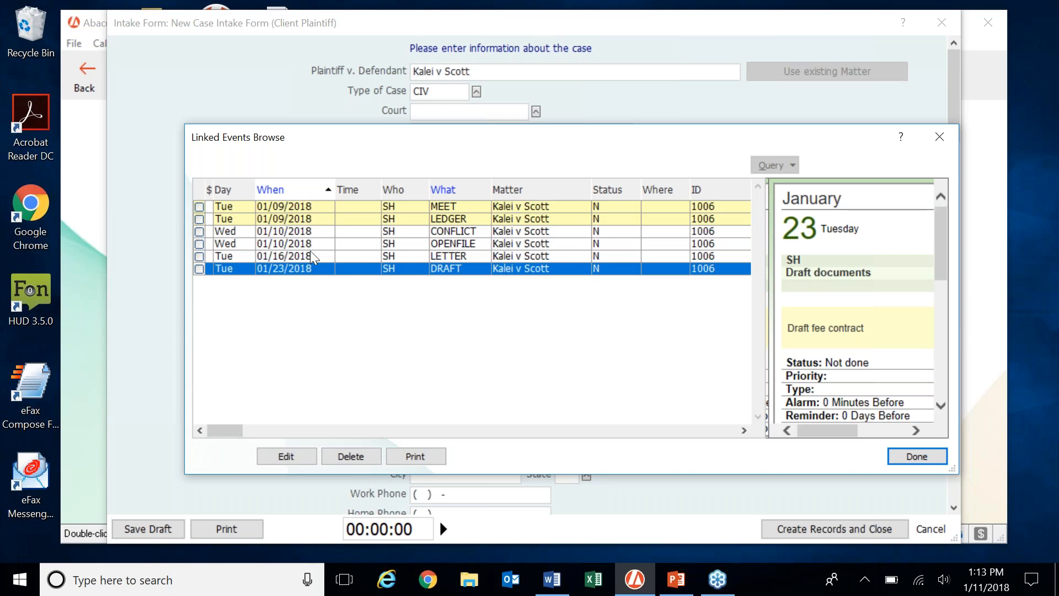
click(906, 458)
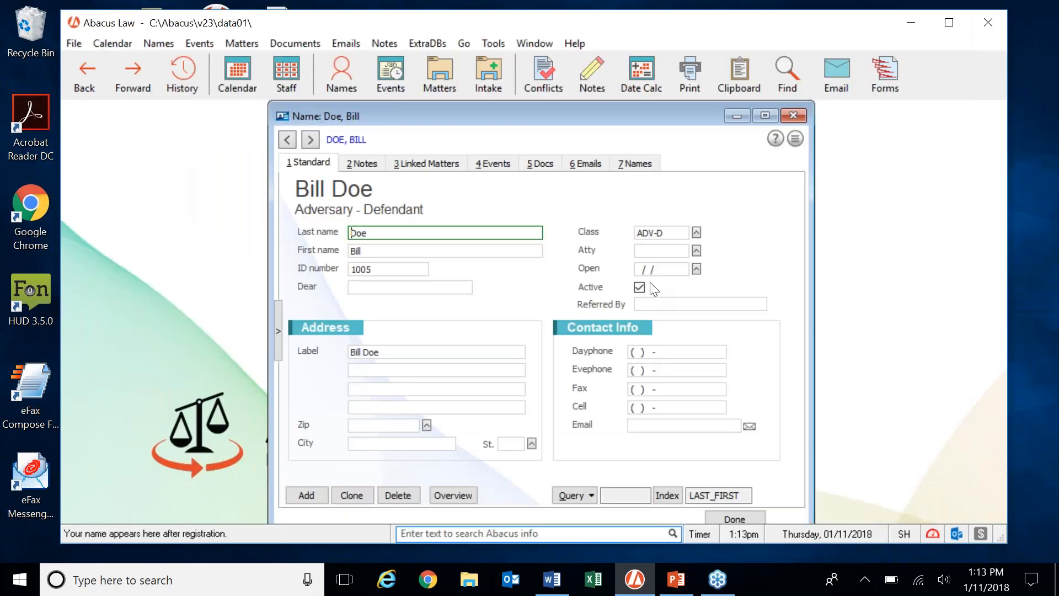
Close the adversary's name record, open new matter 1238 and view its linked events.
click(793, 115)
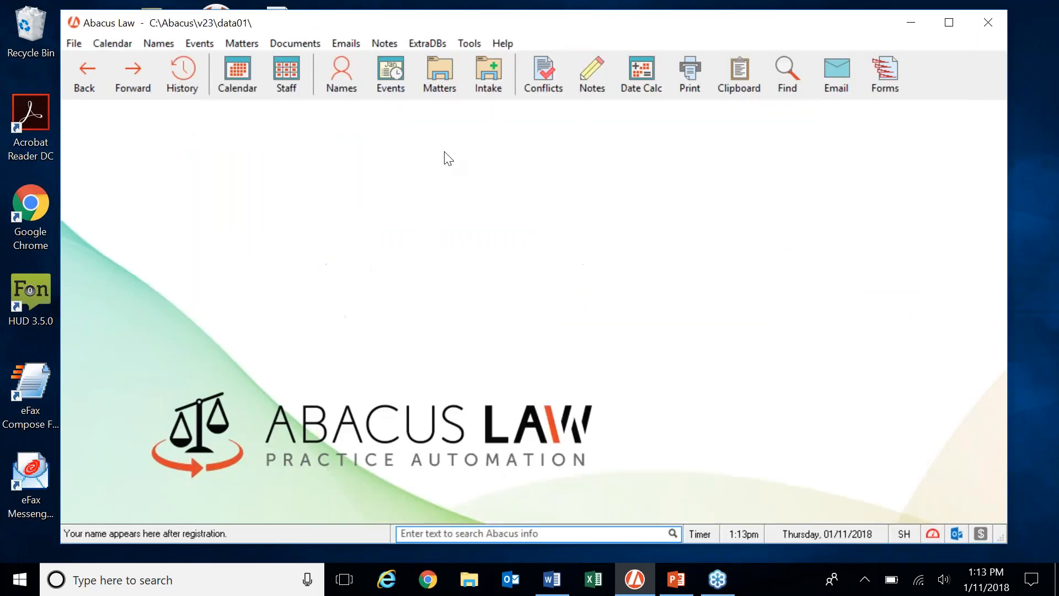
click(438, 76)
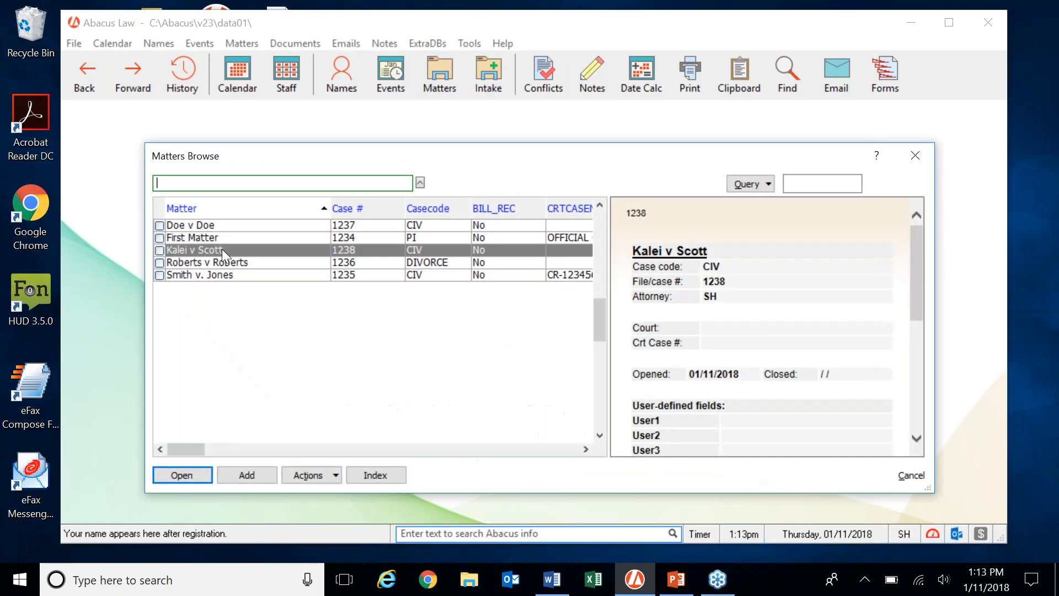
click(221, 249)
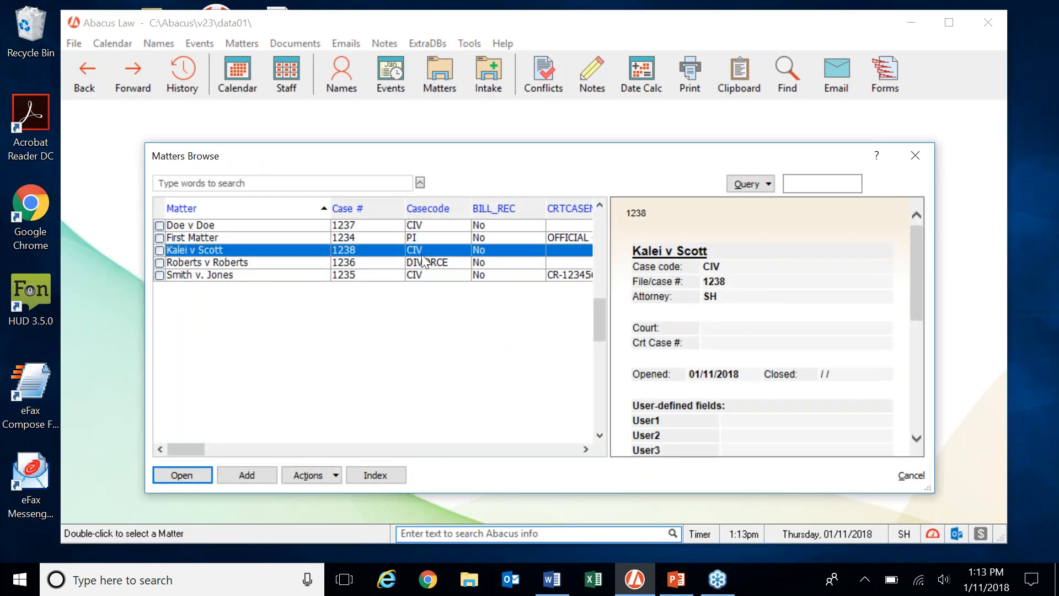
double_click(281, 250)
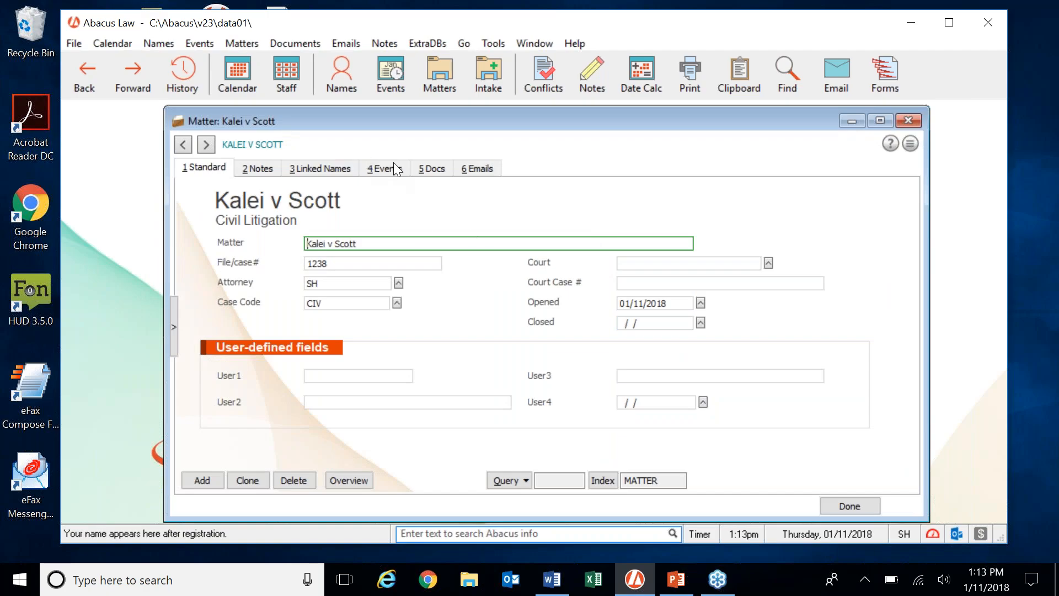
click(392, 168)
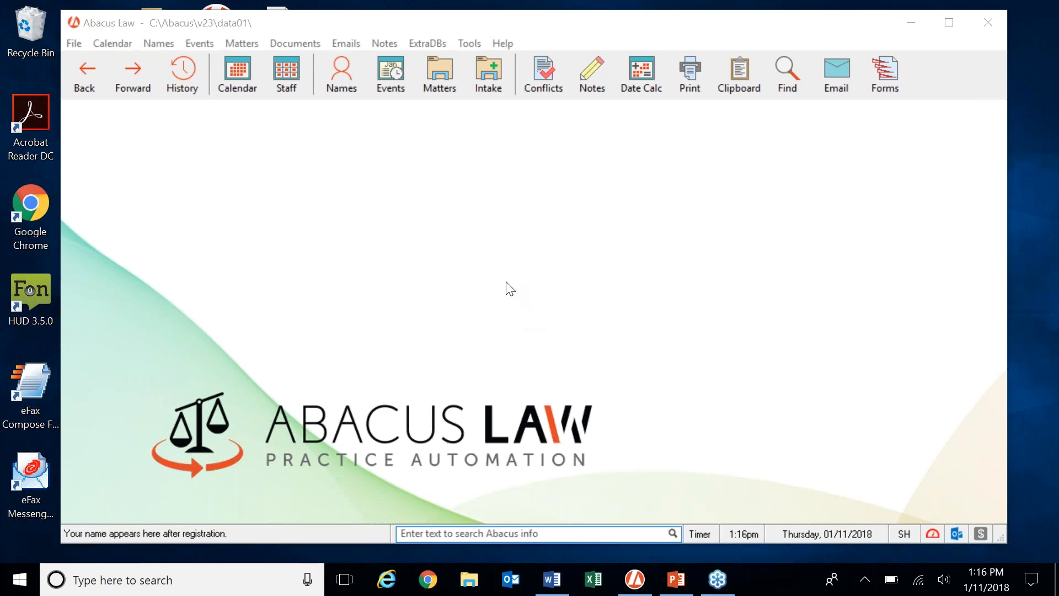
Start a new Client Plaintiff case intake form.
click(498, 84)
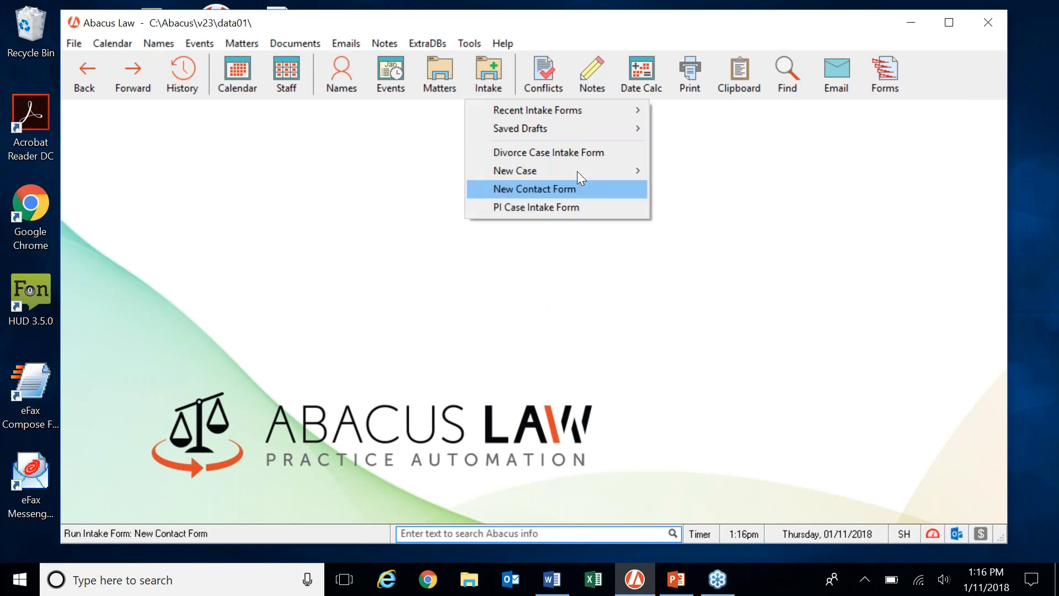
mouse_move(578, 168)
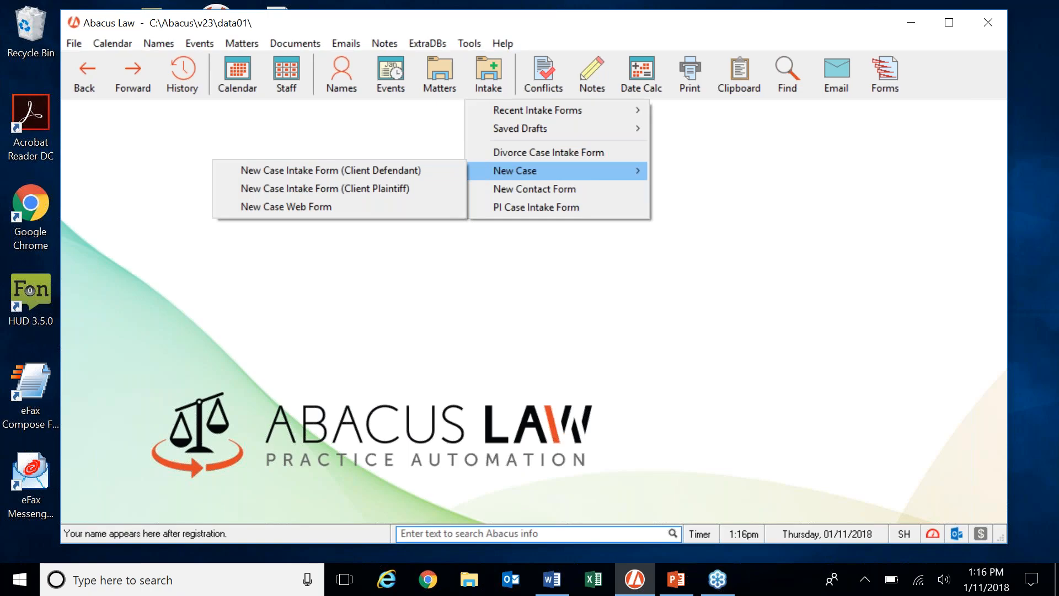
click(424, 191)
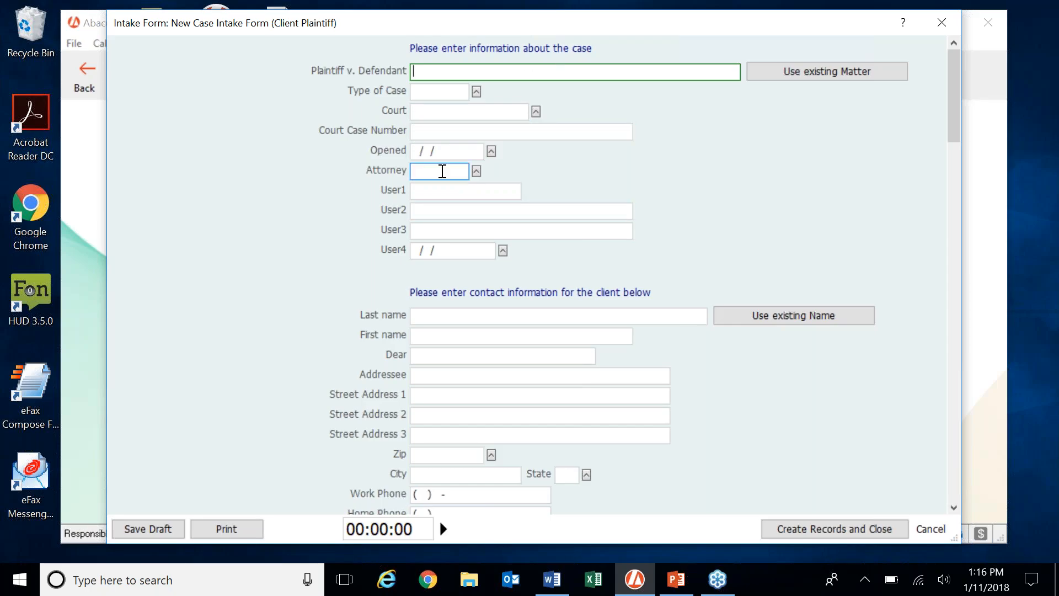
Review the valid WHO codes for the Attorney field, then close that list.
click(442, 172)
click(476, 172)
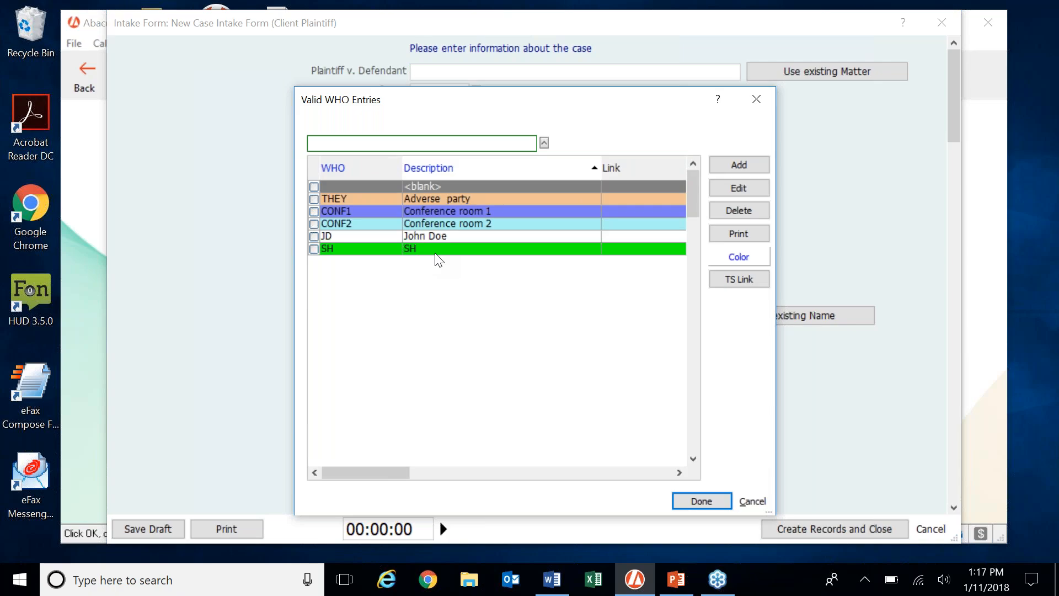
click(764, 102)
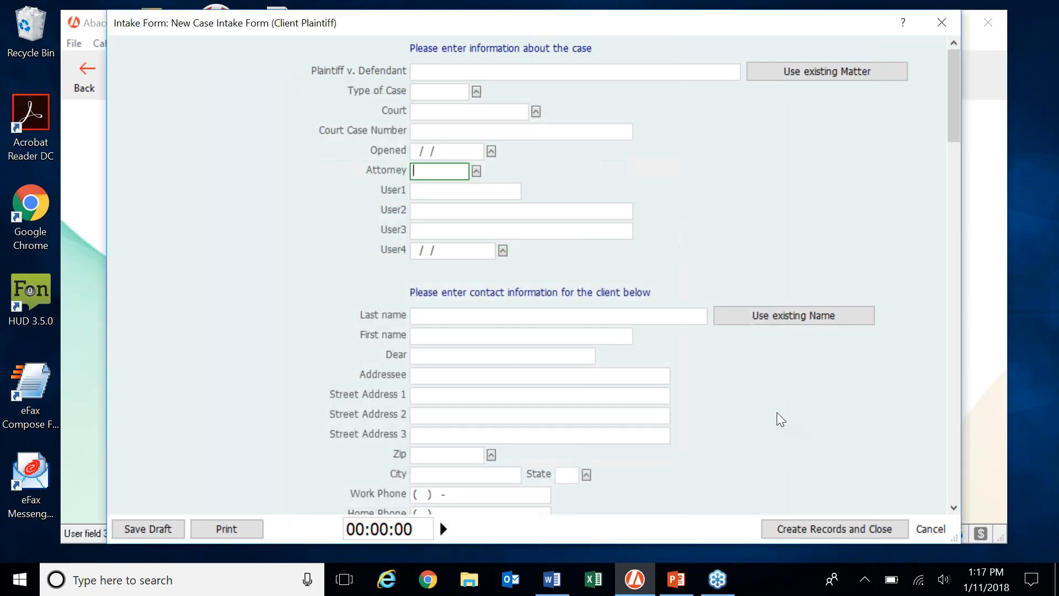
scroll(777, 419, down, 7)
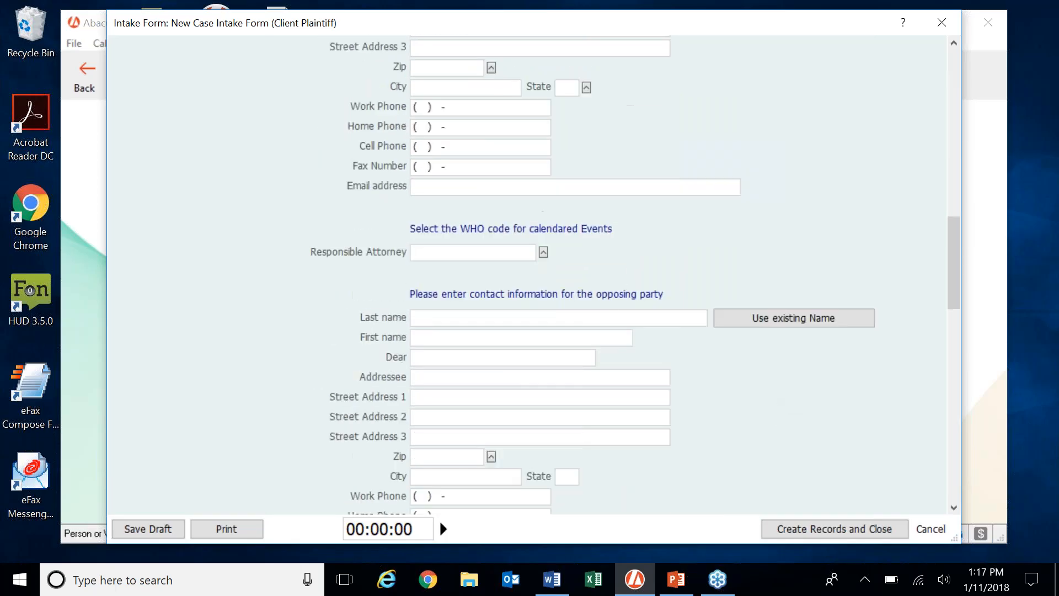
click(458, 253)
click(544, 255)
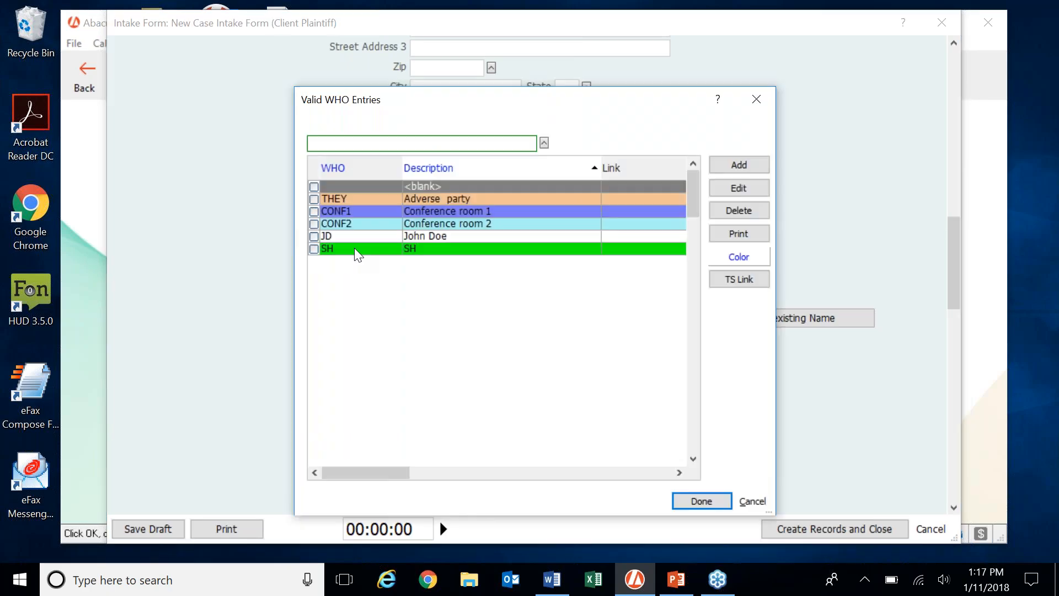
click(312, 250)
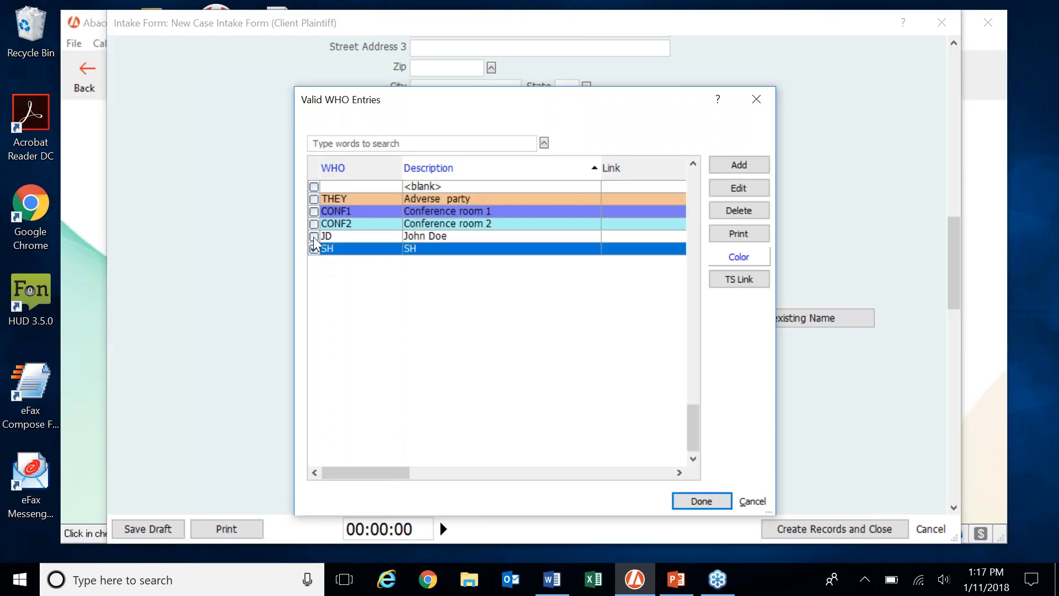
click(314, 236)
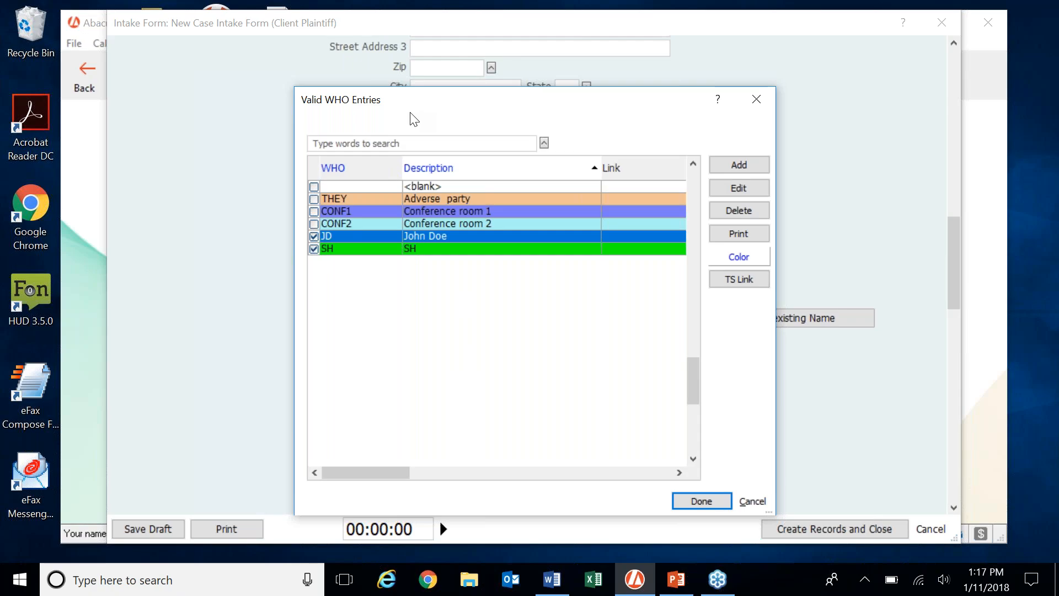
click(753, 101)
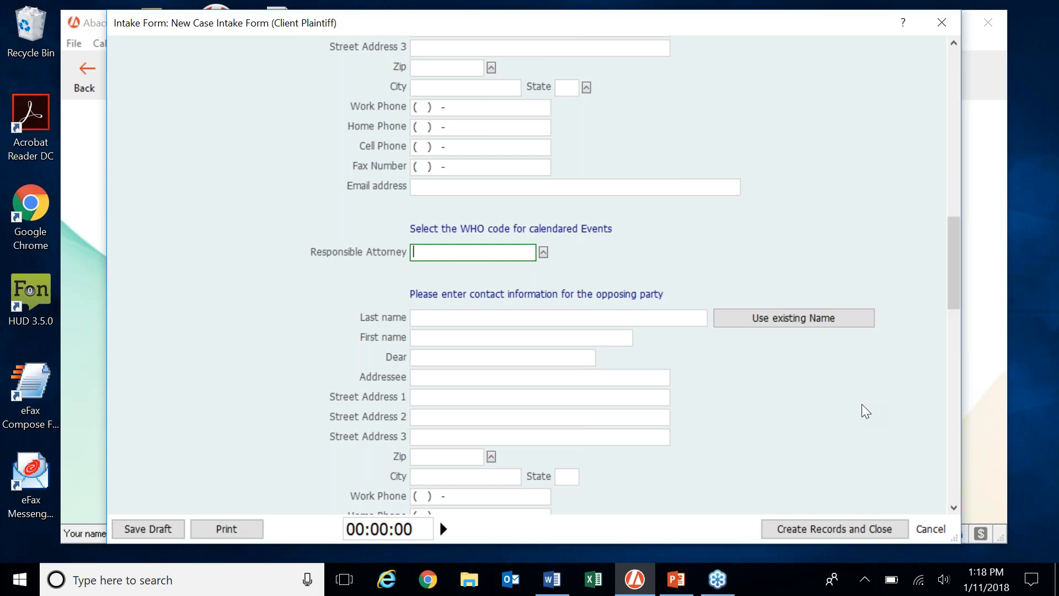
click(1044, 19)
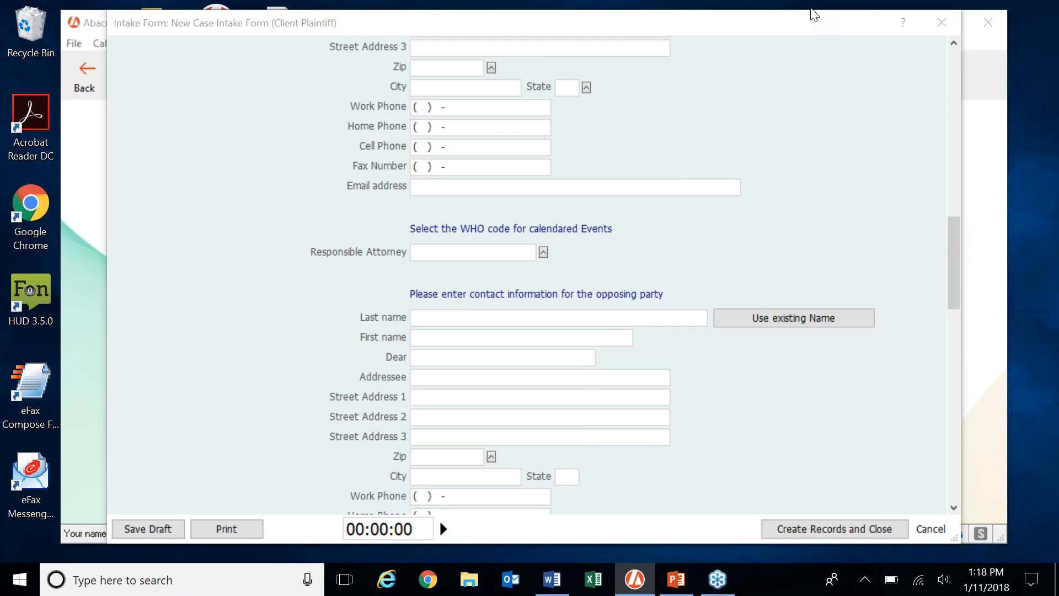
click(813, 23)
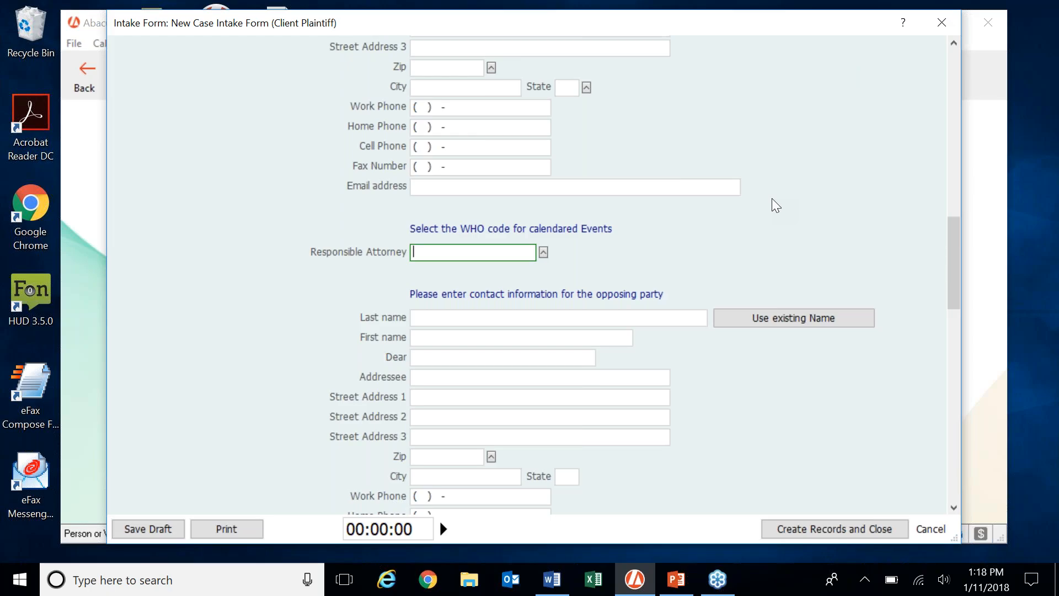
scroll(764, 217, up, 8)
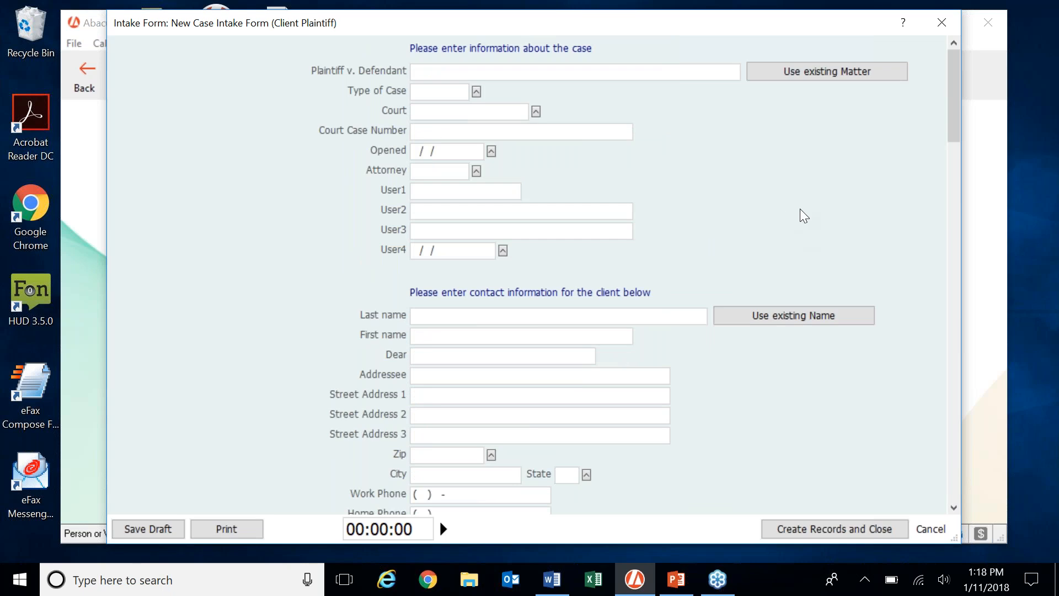
scroll(801, 211, down, 3)
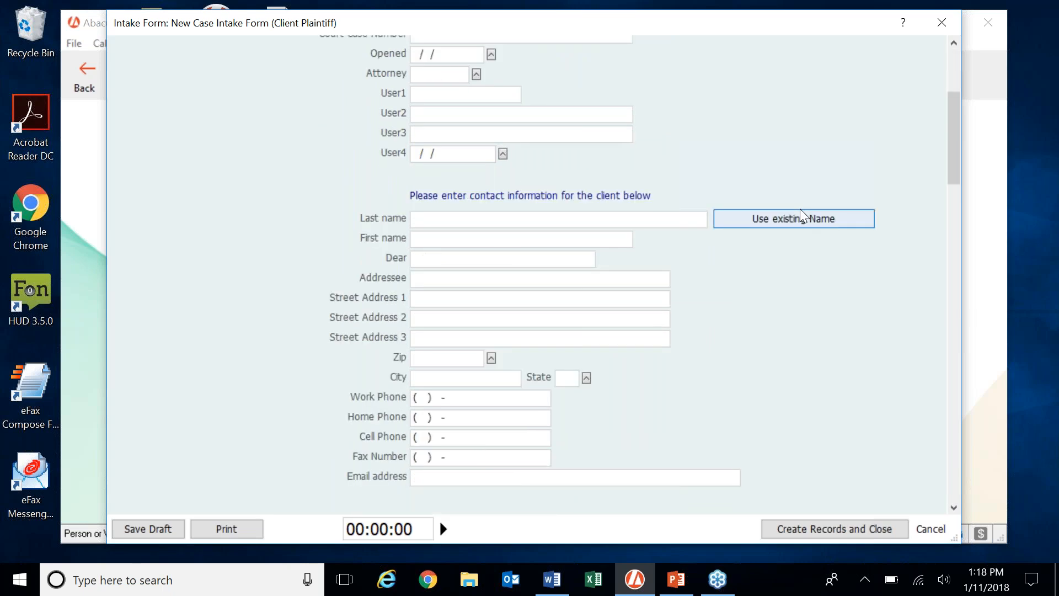
scroll(800, 208, down, 8)
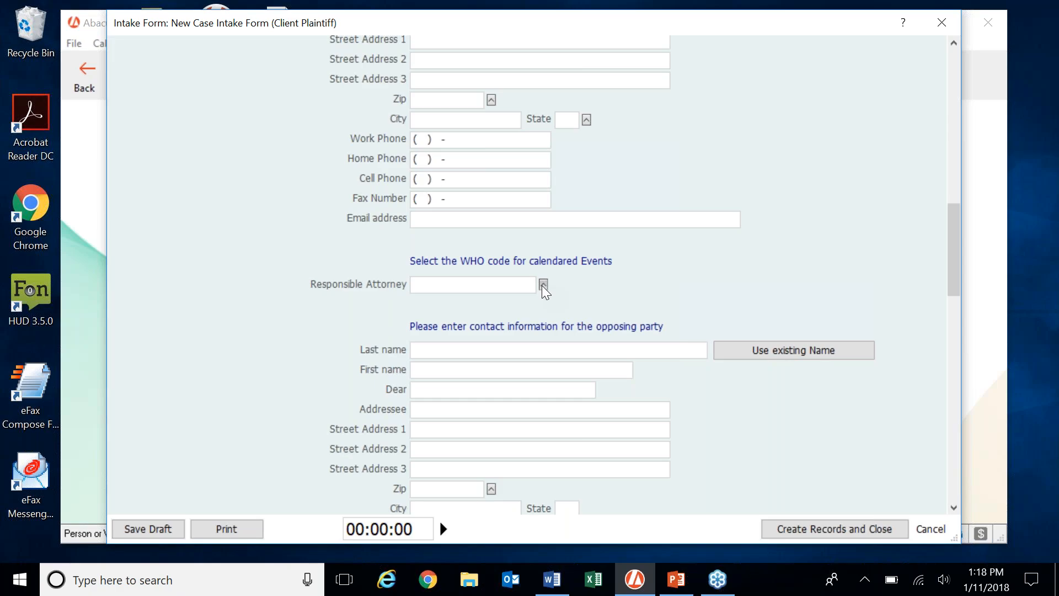
Add Responsible Attorney WHO code SD, described with the staff member's name, then close the list.
click(543, 285)
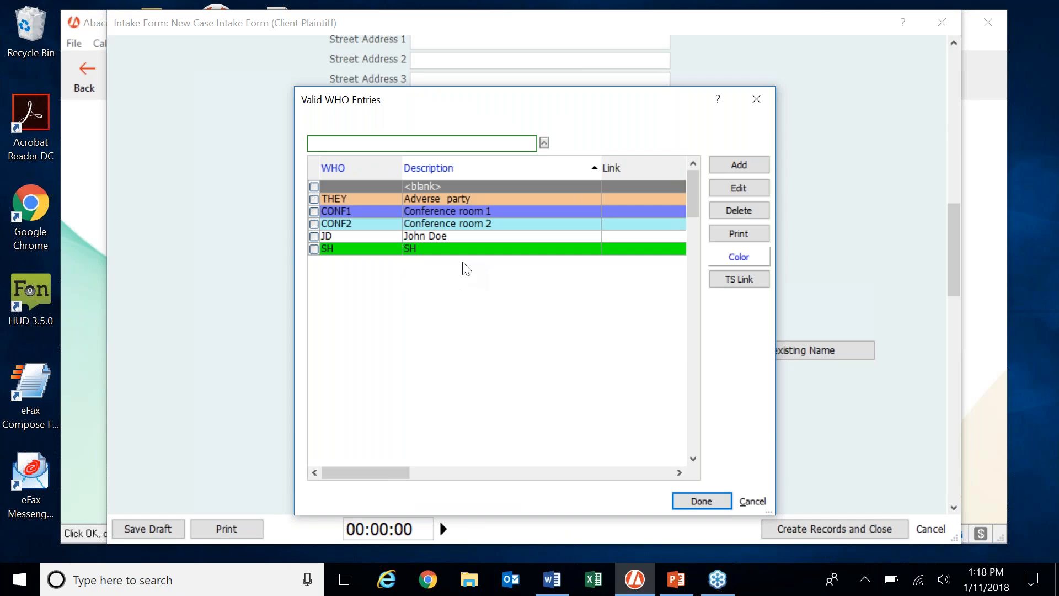
drag(583, 99, 606, 84)
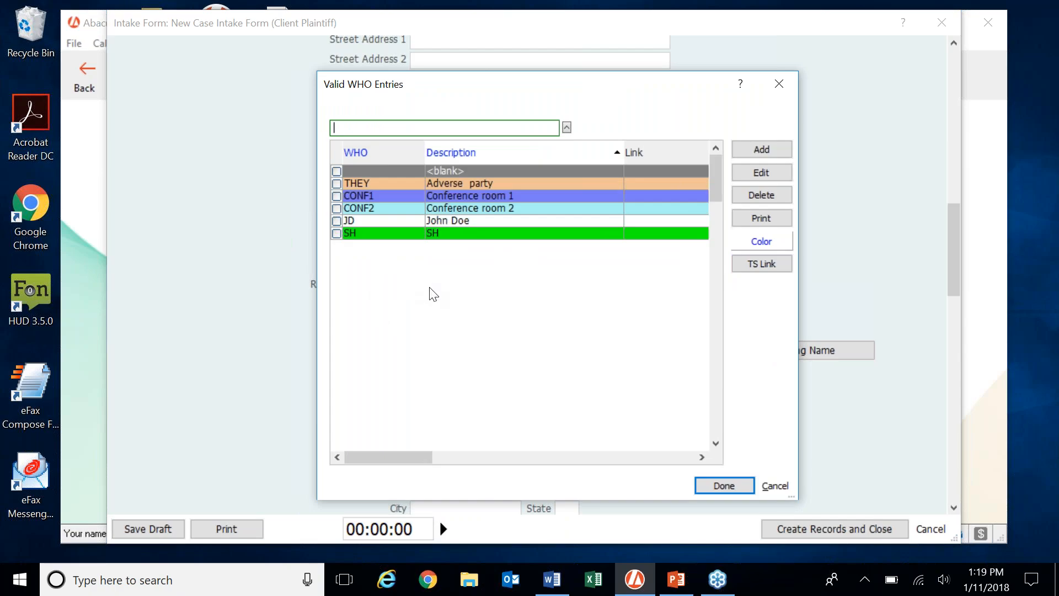
click(779, 148)
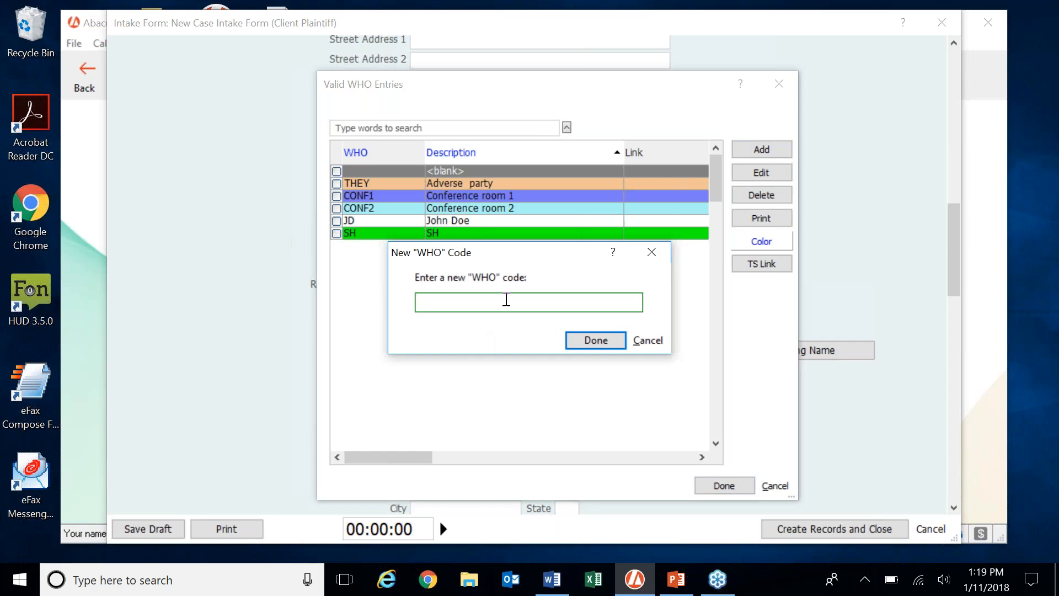
text(SD)
click(596, 340)
key(BackSpace)
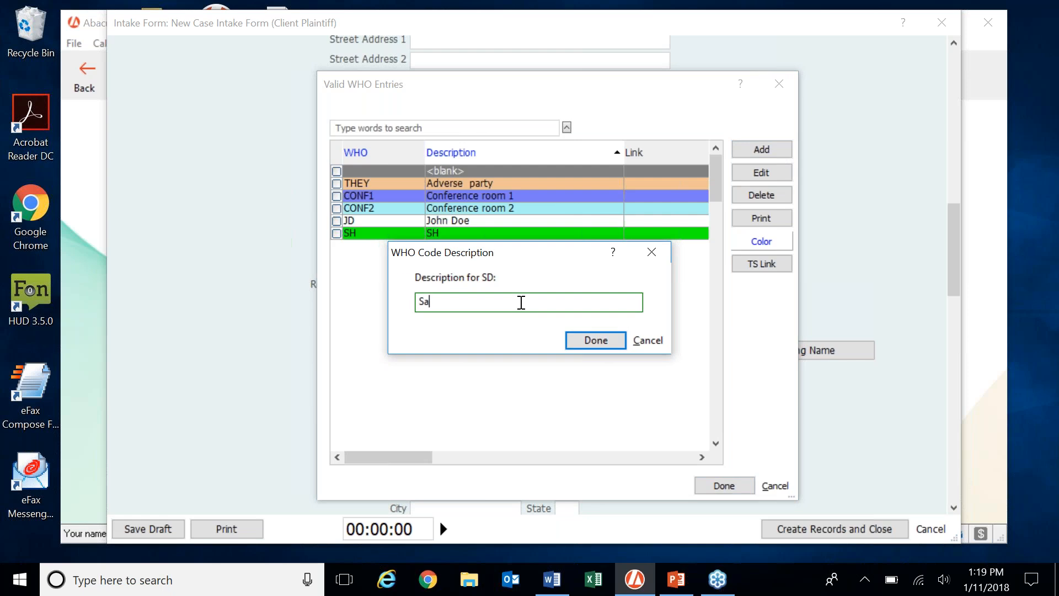
click(578, 342)
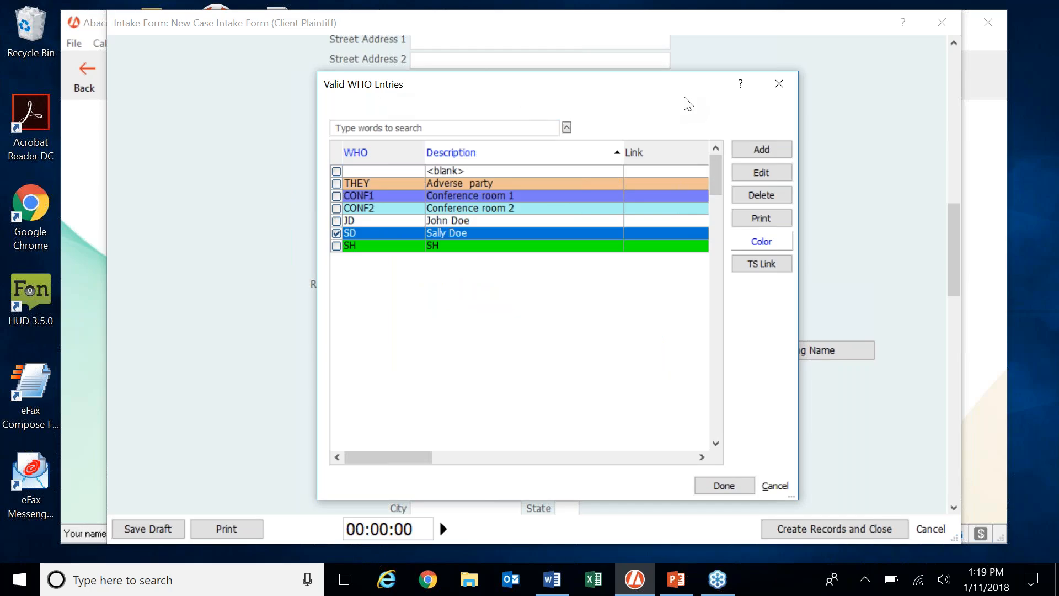
click(779, 84)
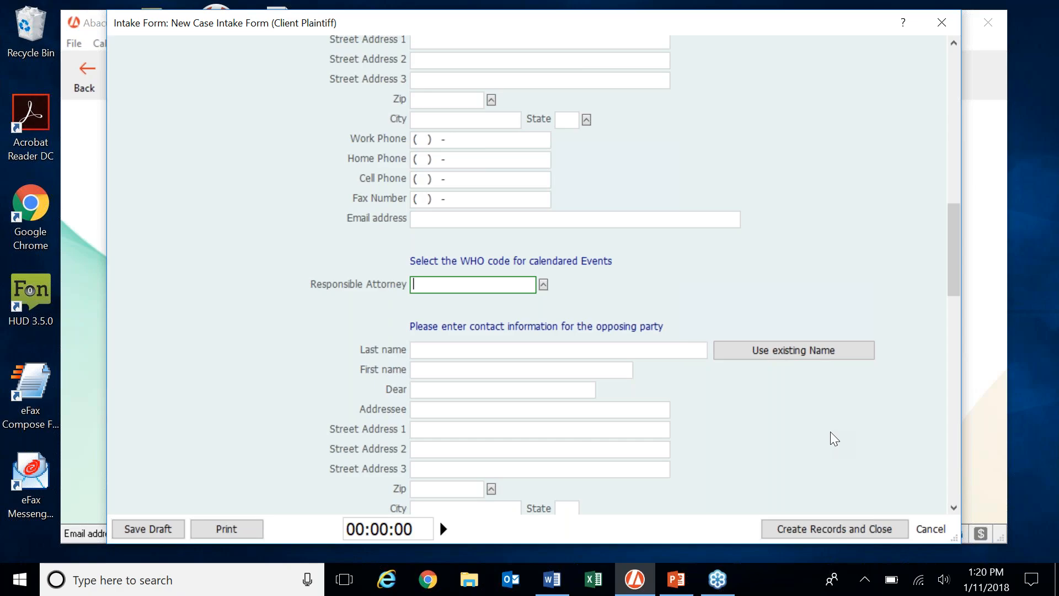
scroll(830, 431, up, 6)
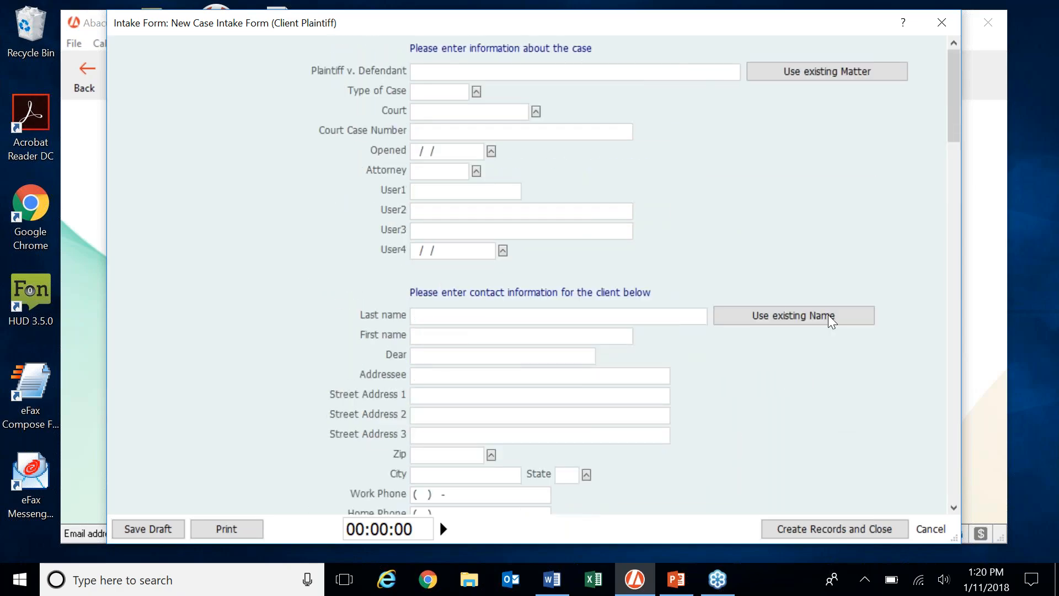
Close the blank New Case Intake Form and check the Intake forms list.
click(942, 22)
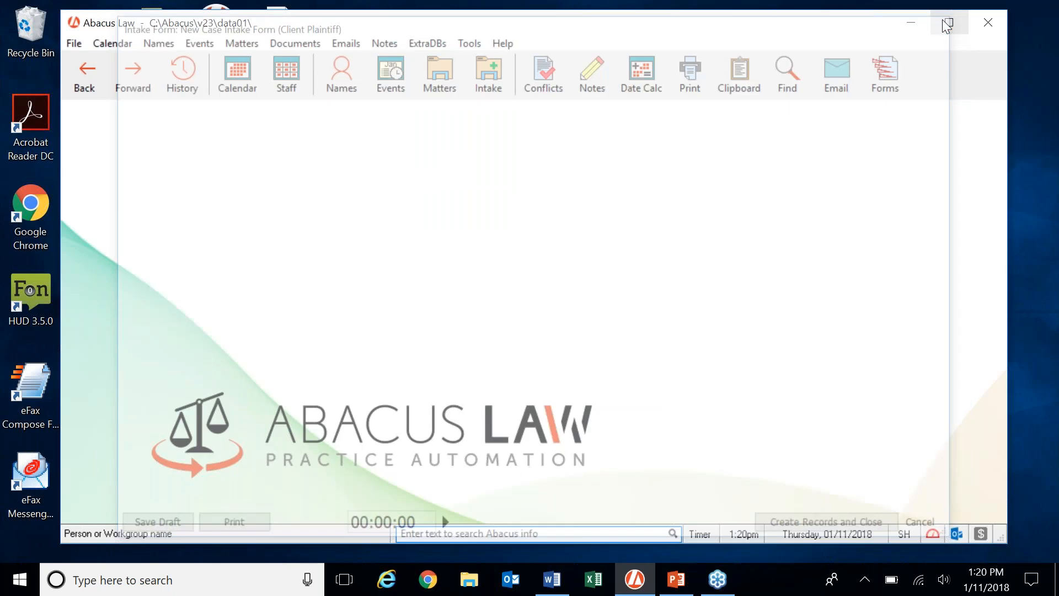
click(495, 89)
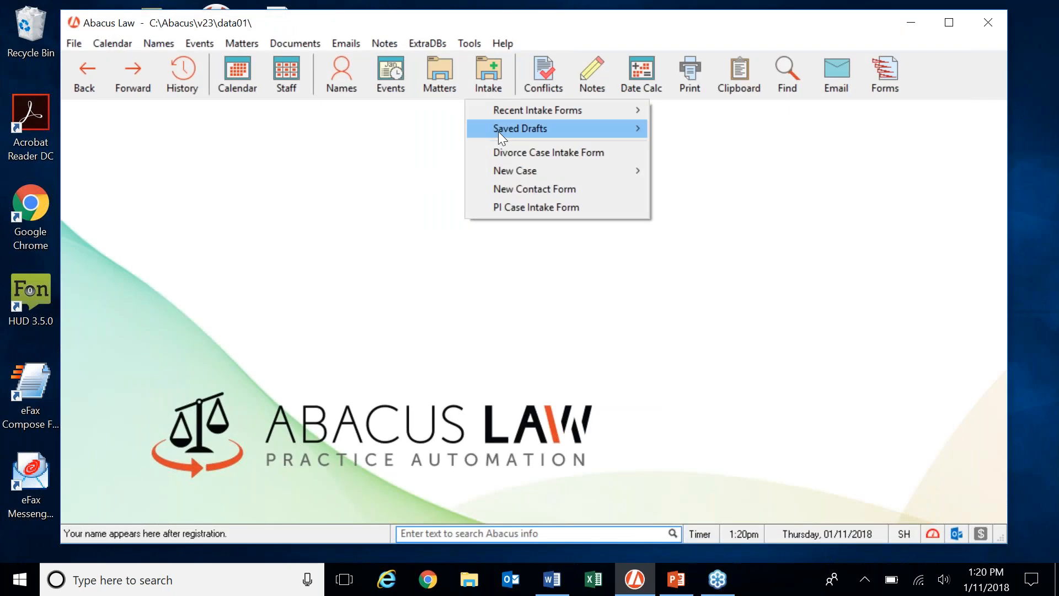
mouse_move(538, 172)
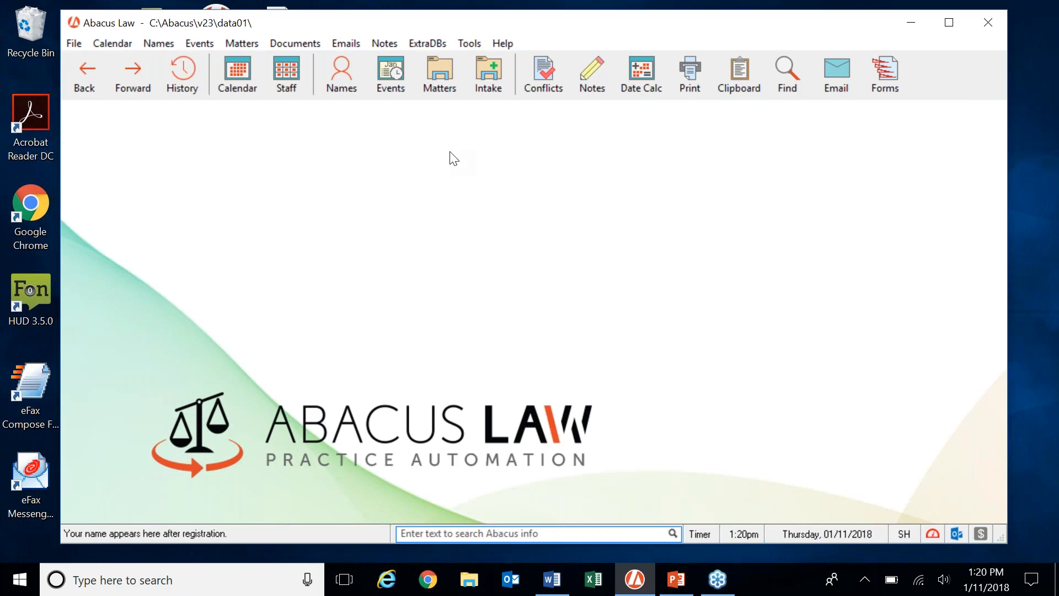
click(80, 43)
click(162, 88)
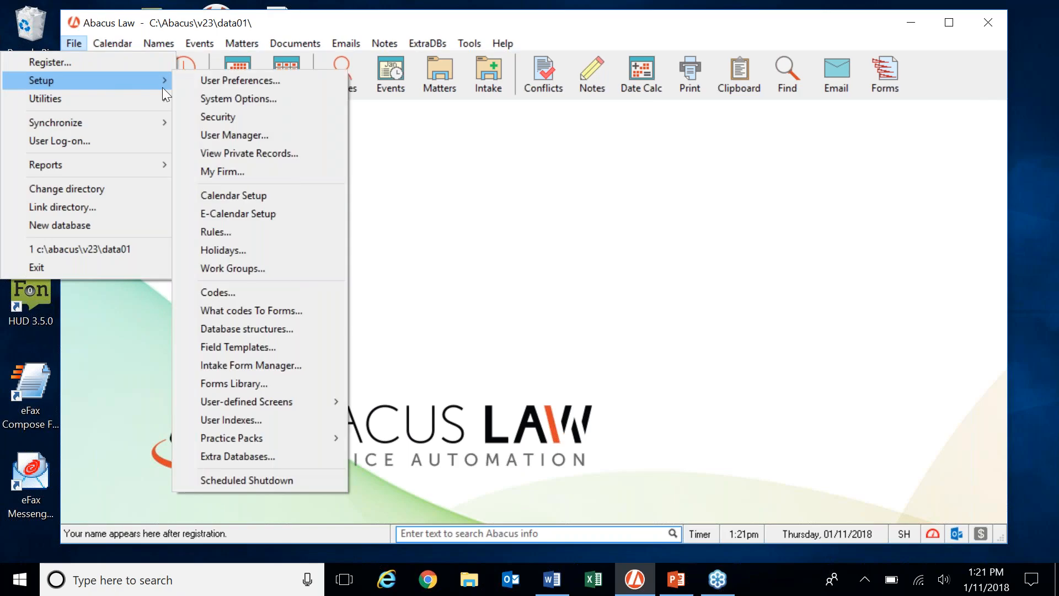
click(273, 231)
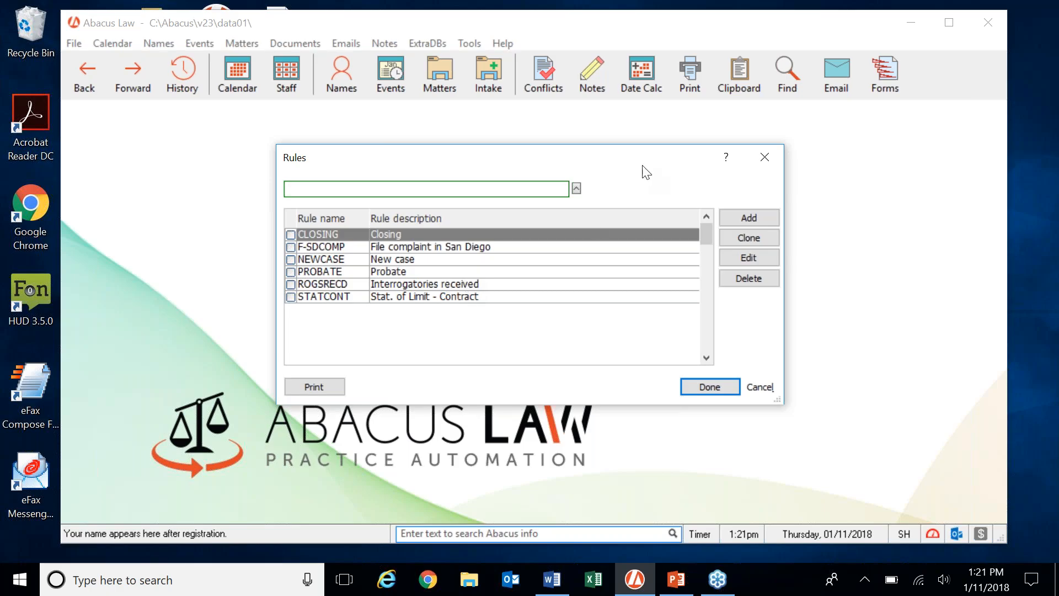
drag(650, 161, 664, 164)
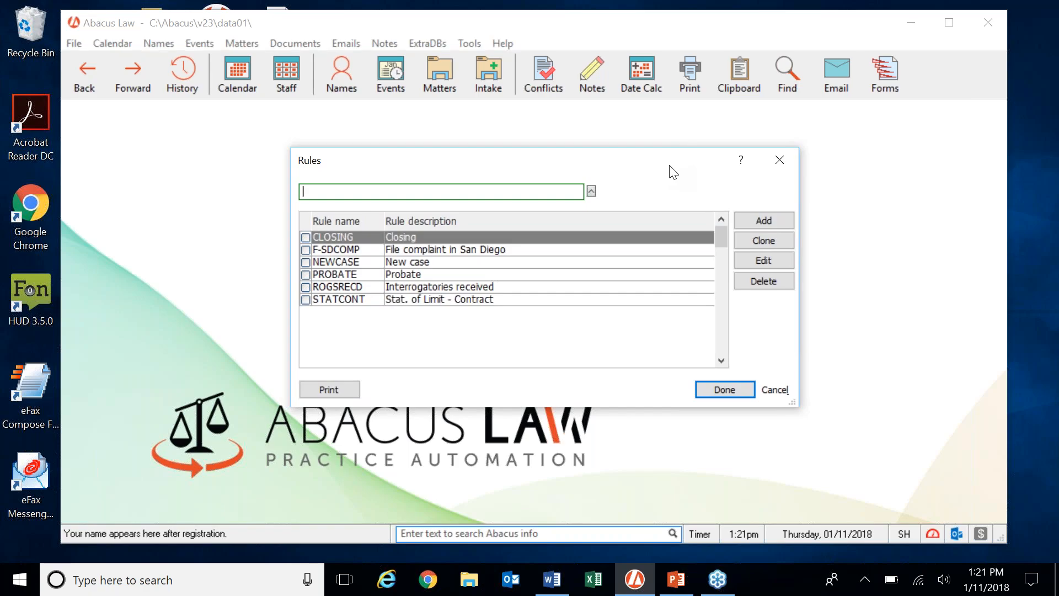
click(795, 160)
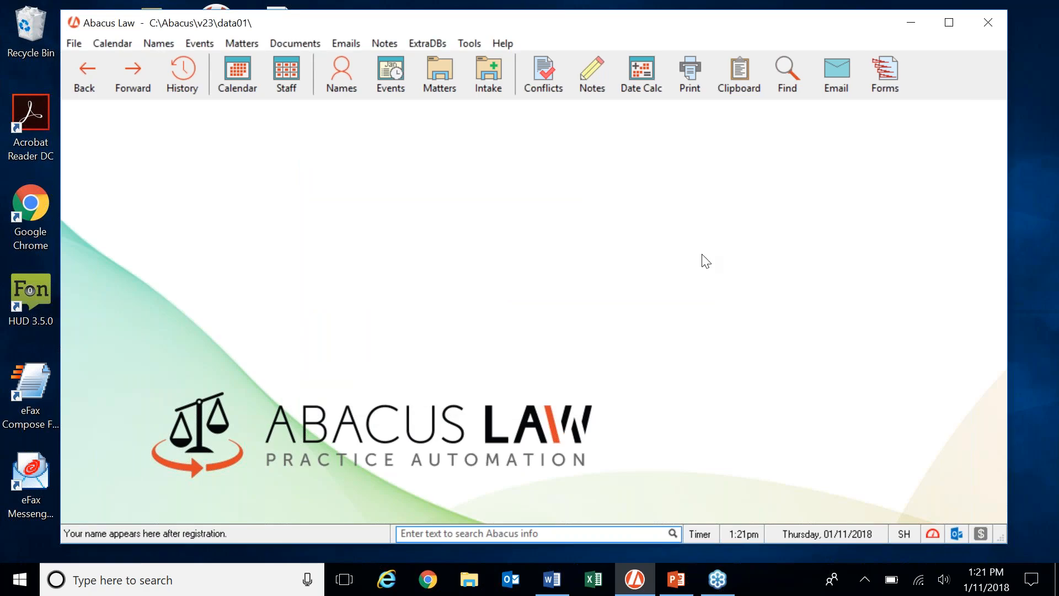